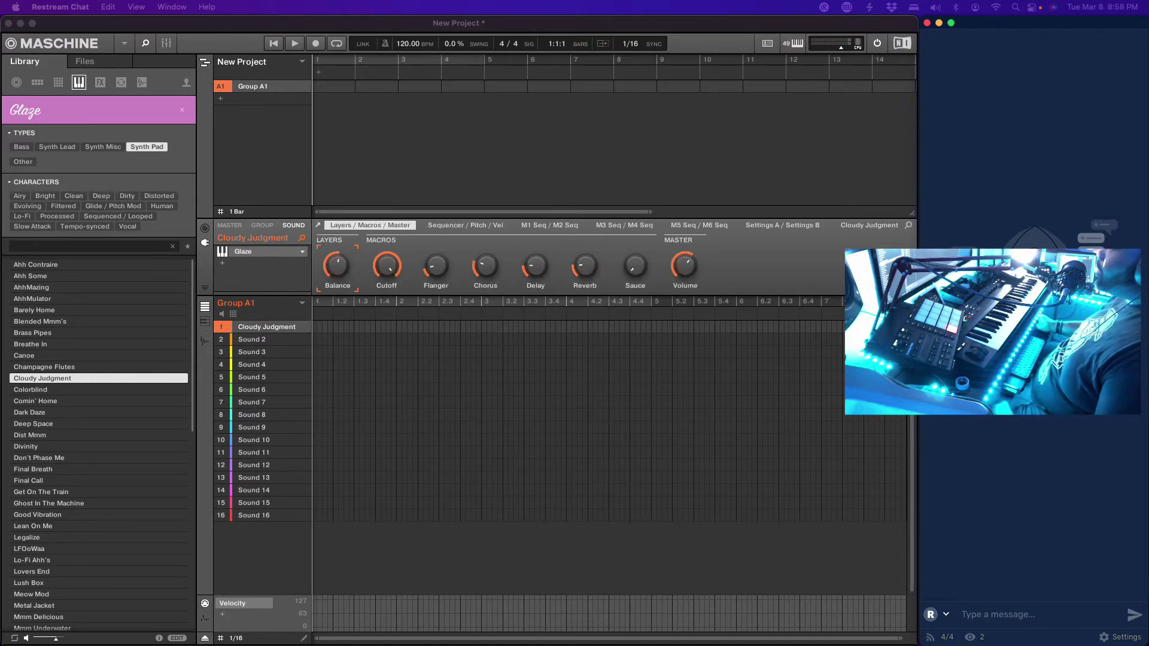
# Step: Open the Glaze plug-in interface for Cloudy Judgment and place its window over the pattern editor, clear of the arranger
pyautogui.click(222, 251)
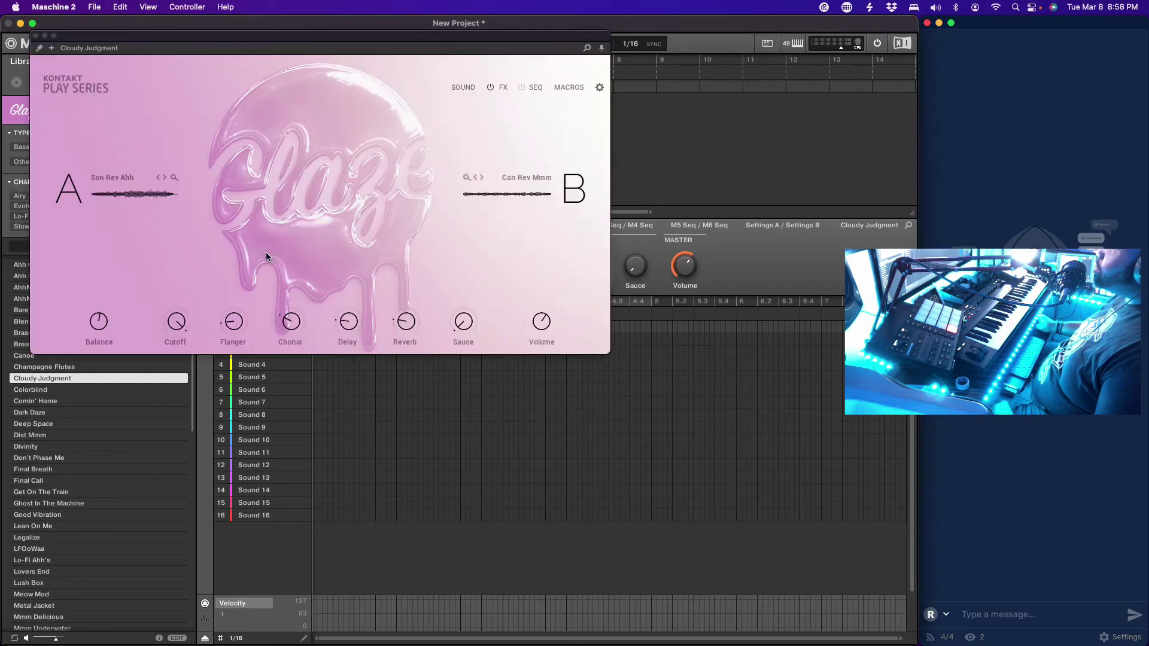
pyautogui.moveTo(262, 42); pyautogui.dragTo(561, 54)
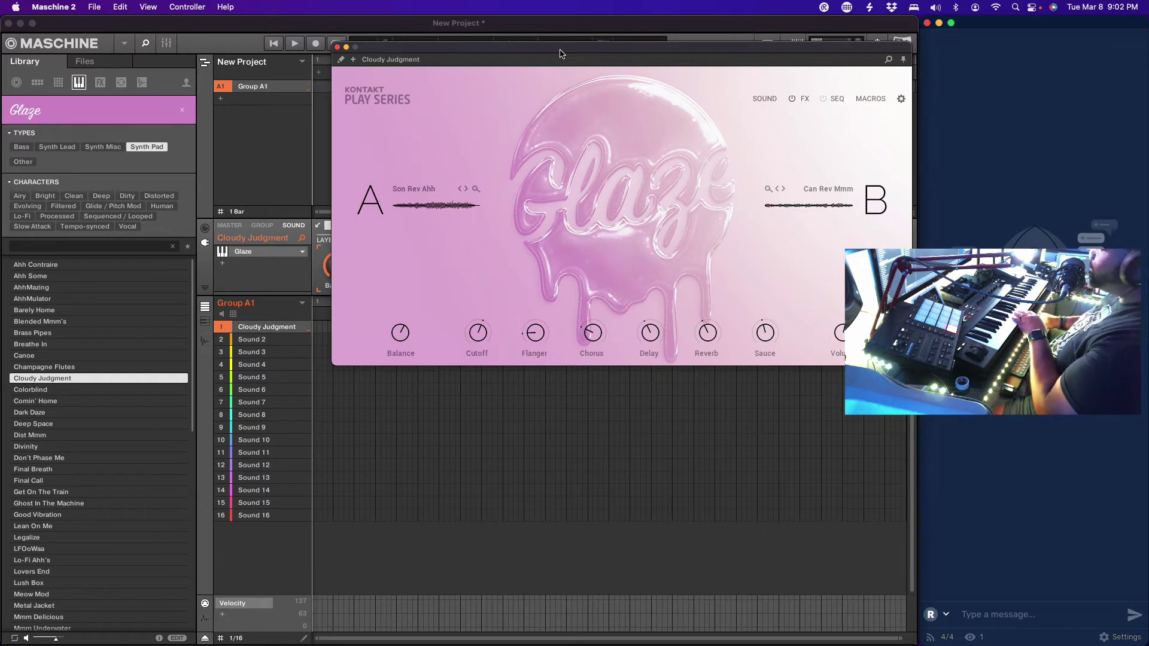
pyautogui.moveTo(514, 53); pyautogui.dragTo(509, 290)
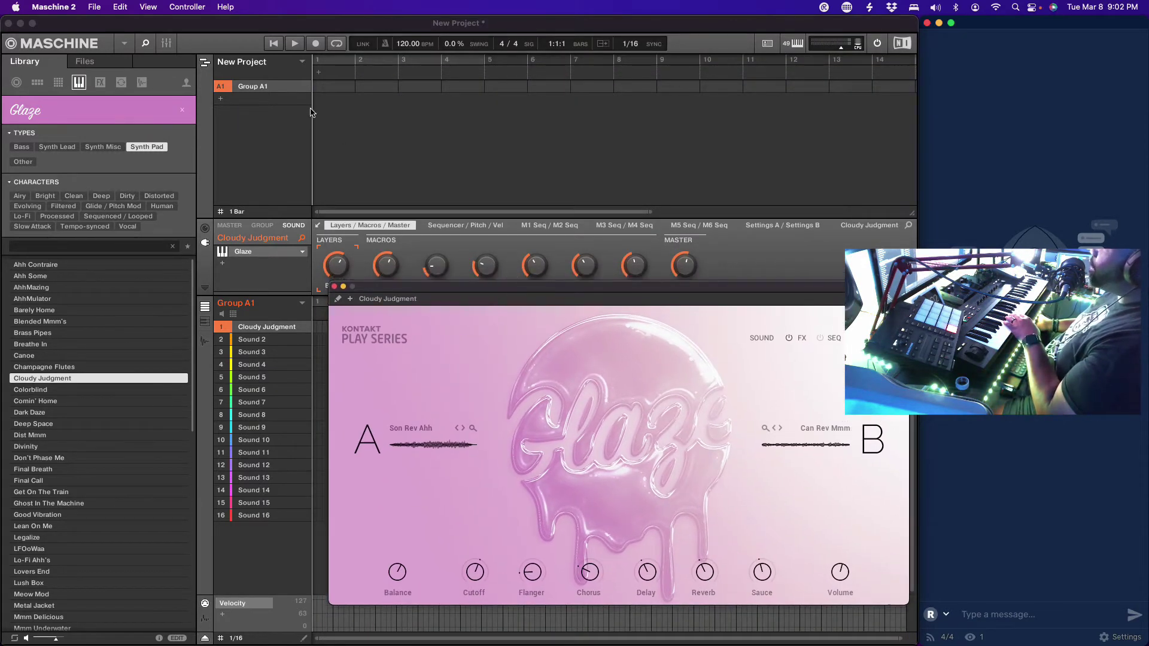
# Step: Create a scene at the start of the arrangement and name it "intro"
pyautogui.click(319, 73)
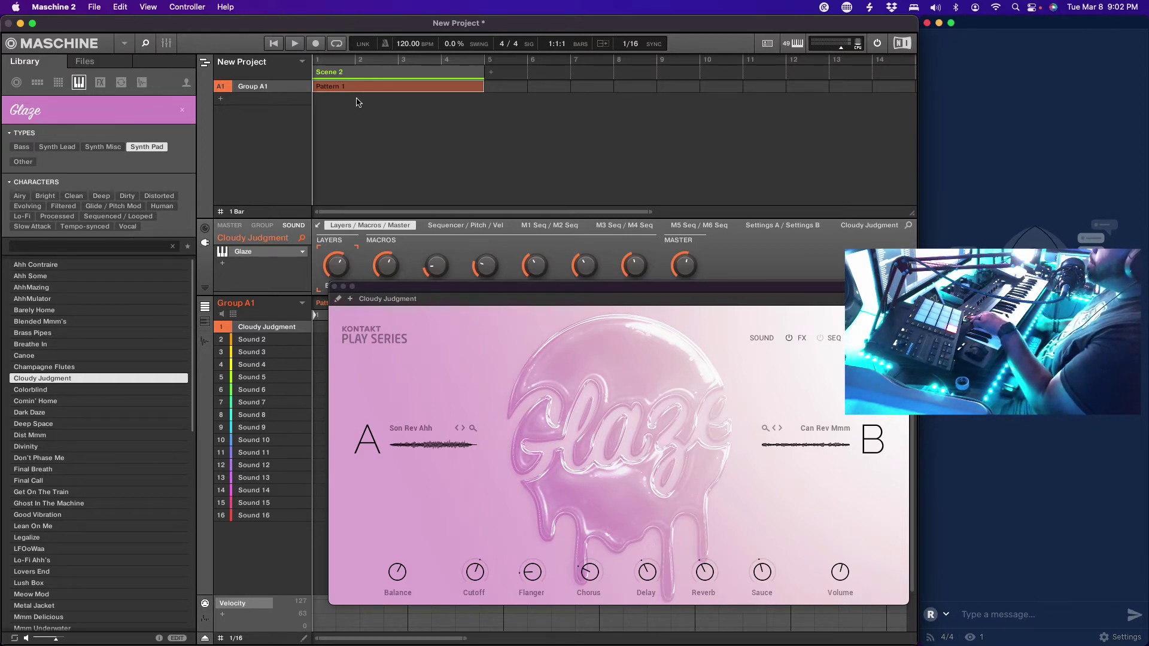
pyautogui.click(335, 77)
pyautogui.click(336, 77)
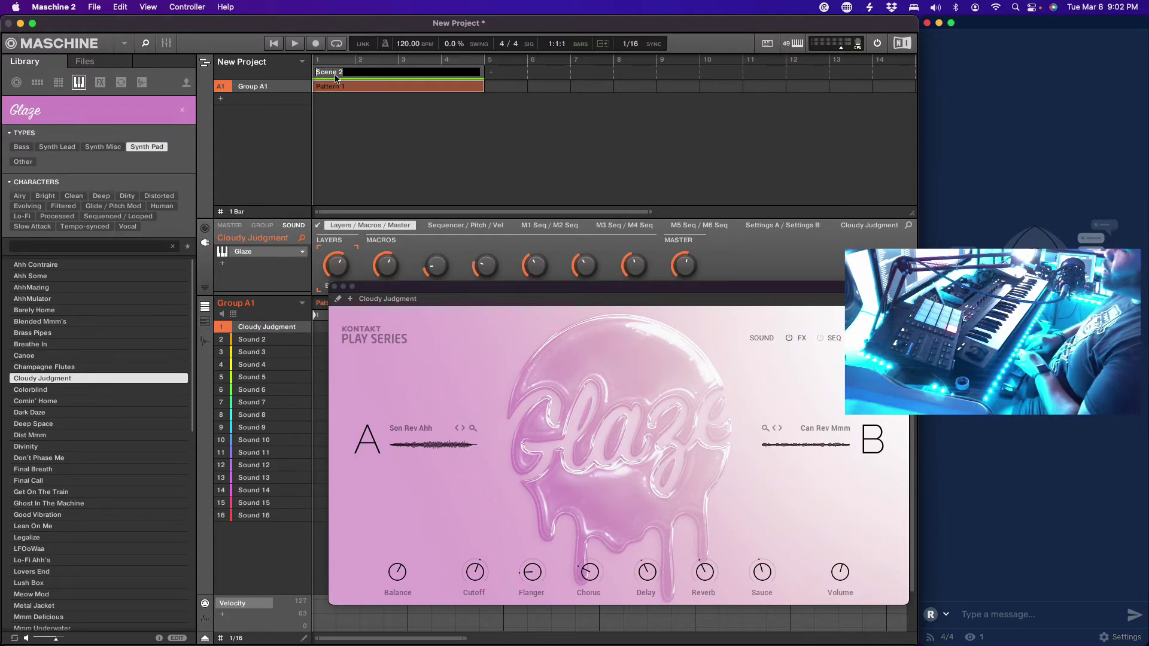
pyautogui.write('intro')
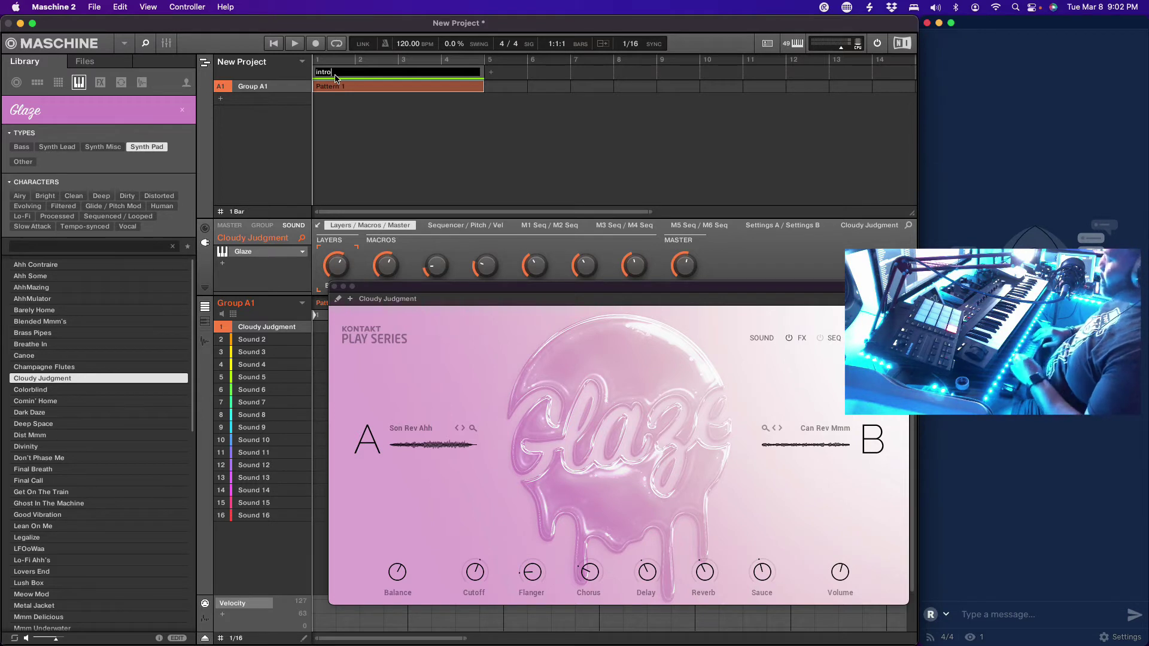
pyautogui.press('Return')
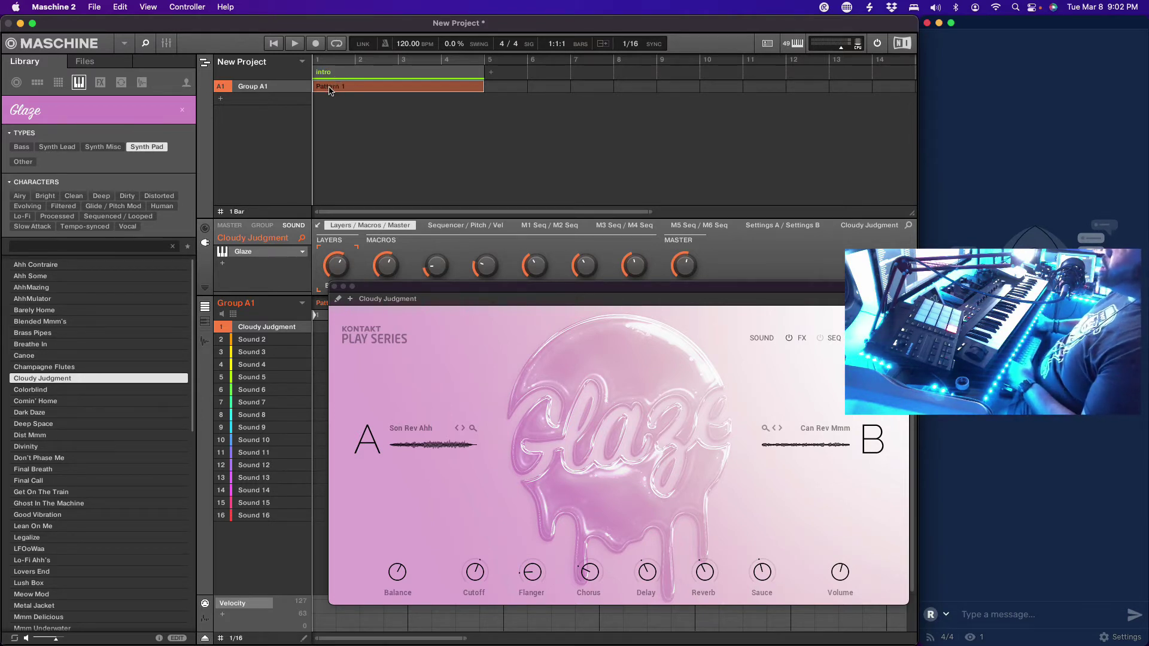
# Step: Rename Group A1 as "GLAZE" in capital letters
pyautogui.doubleClick(252, 90)
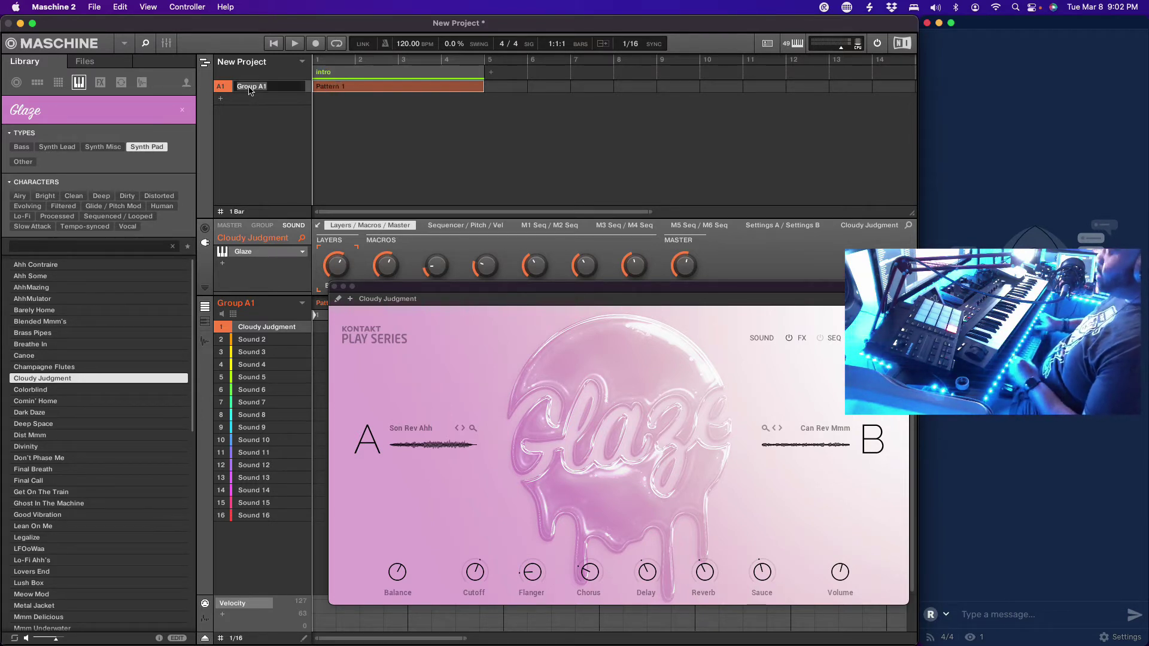
pyautogui.write('gl')
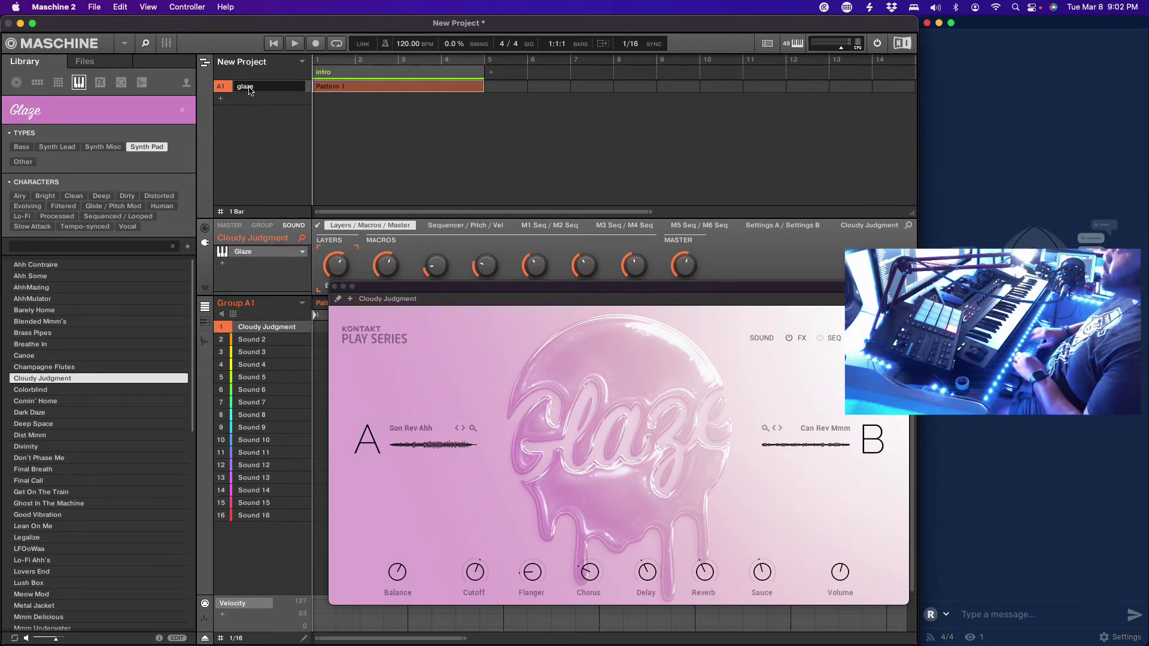
pyautogui.write('aze')
pyautogui.press('BackSpace')
pyautogui.press('BackSpace')
pyautogui.press('BackSpace')
pyautogui.press('BackSpace')
pyautogui.press('BackSpace')
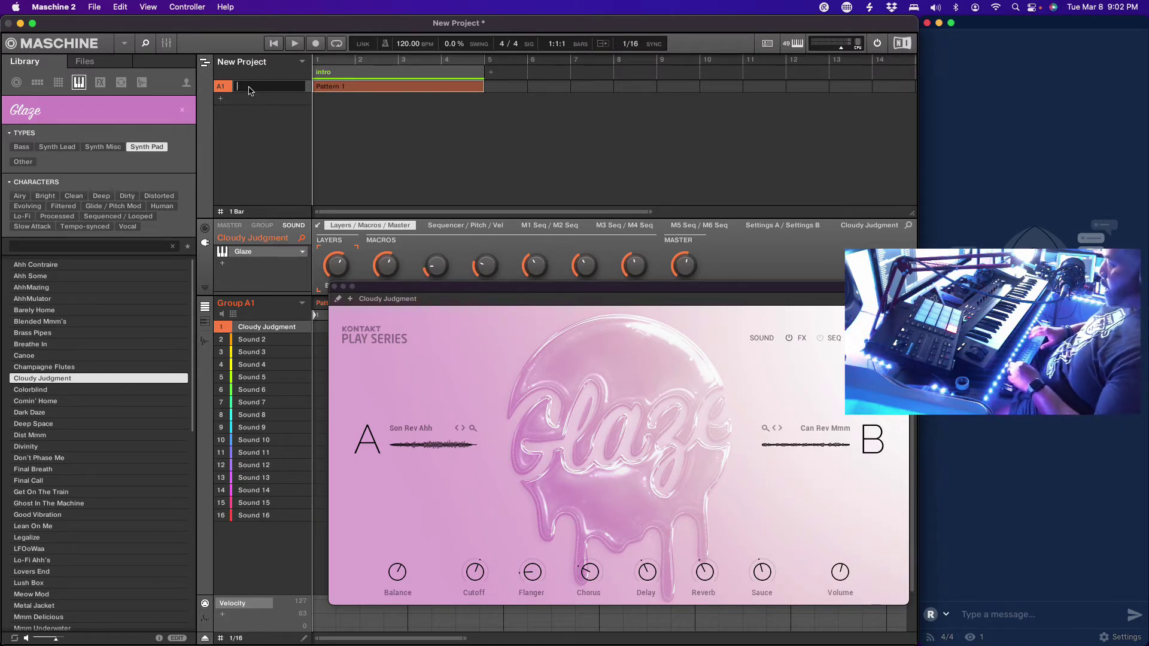
pyautogui.write('GLAZ')
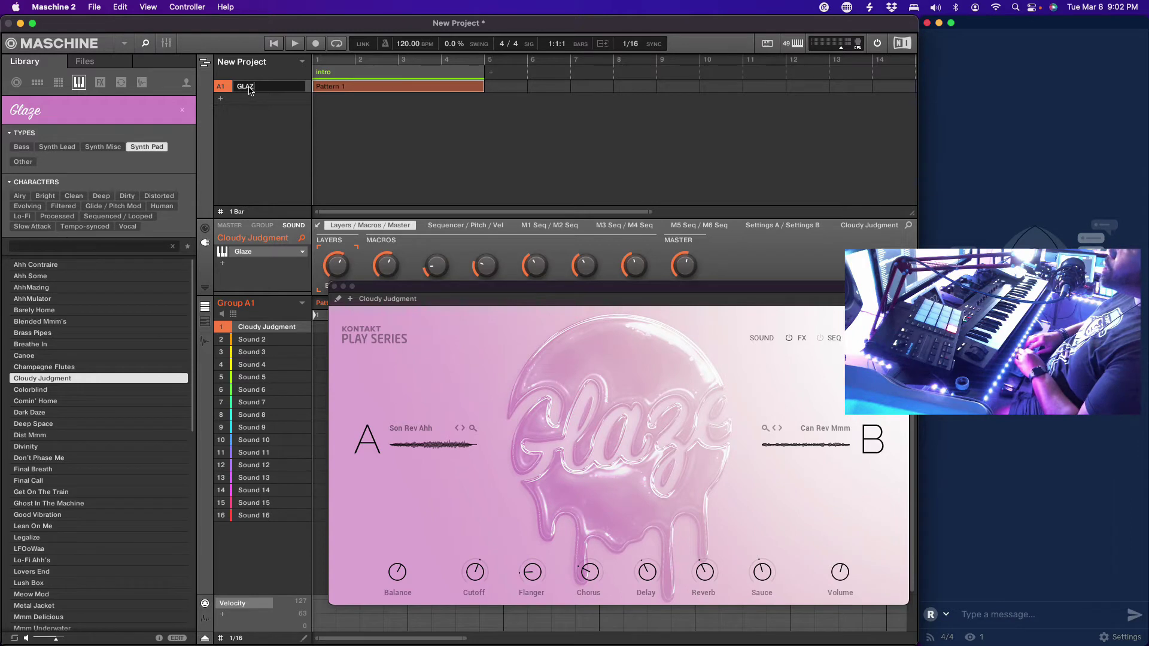
pyautogui.write('E')
pyautogui.press('Return')
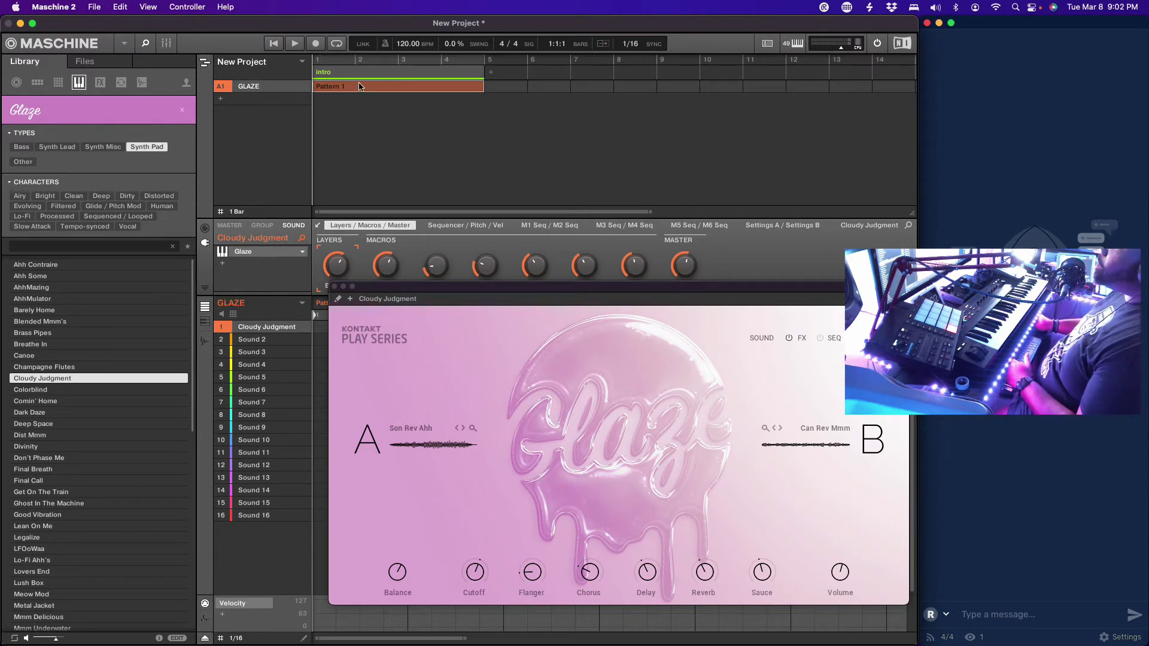
# Step: Rename the scene as "INTRO" in capital letters
pyautogui.doubleClick(331, 72)
pyautogui.write('Intro')
pyautogui.press('BackSpace')
pyautogui.press('BackSpace')
pyautogui.press('BackSpace')
pyautogui.press('BackSpace')
pyautogui.press('BackSpace')
pyautogui.write('INT')
pyautogui.press('Return')
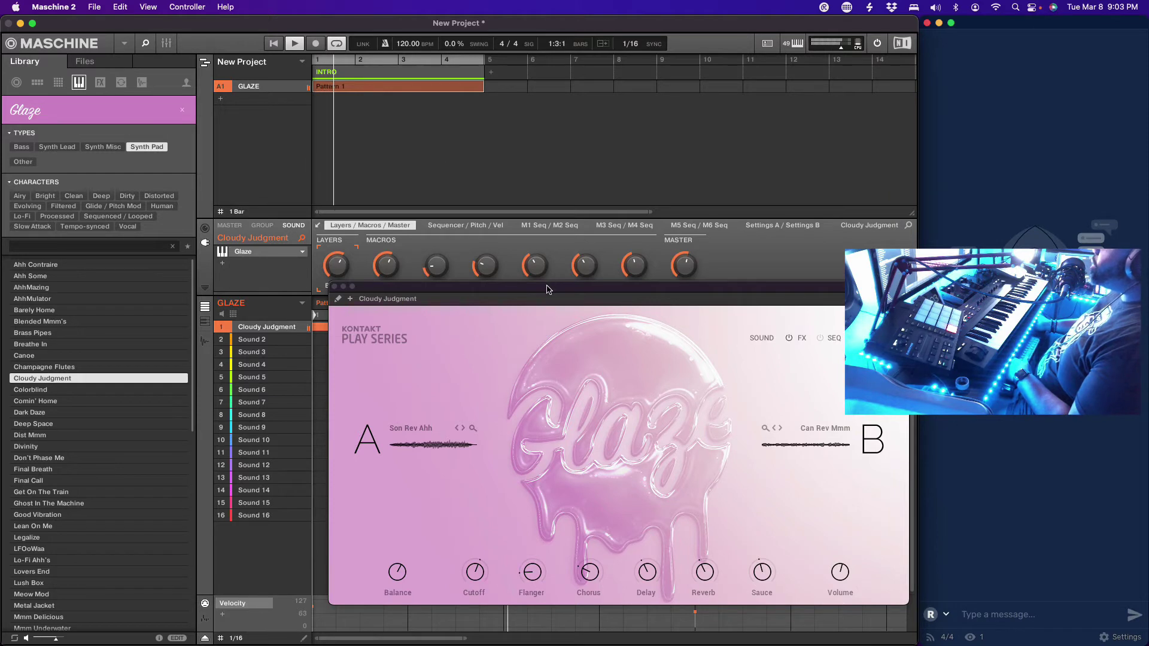
# Step: Add a second group and load the Glaze preset Colorblind into its first sound, closing the plug-in window
pyautogui.moveTo(548, 288); pyautogui.dragTo(547, 286)
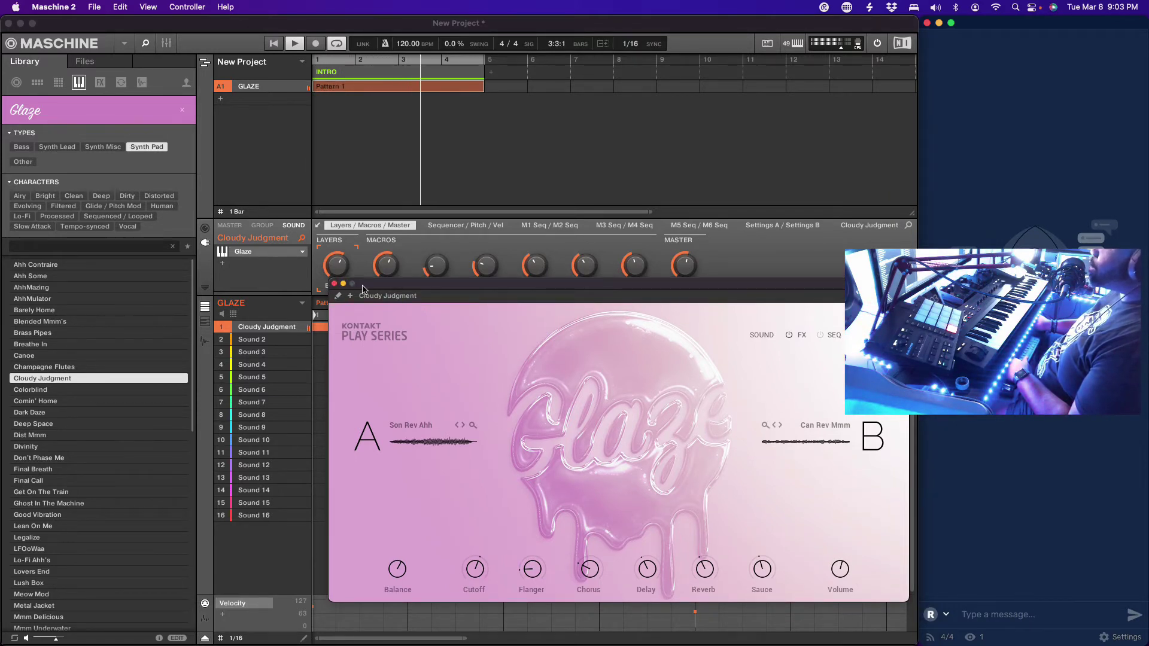
pyautogui.click(221, 99)
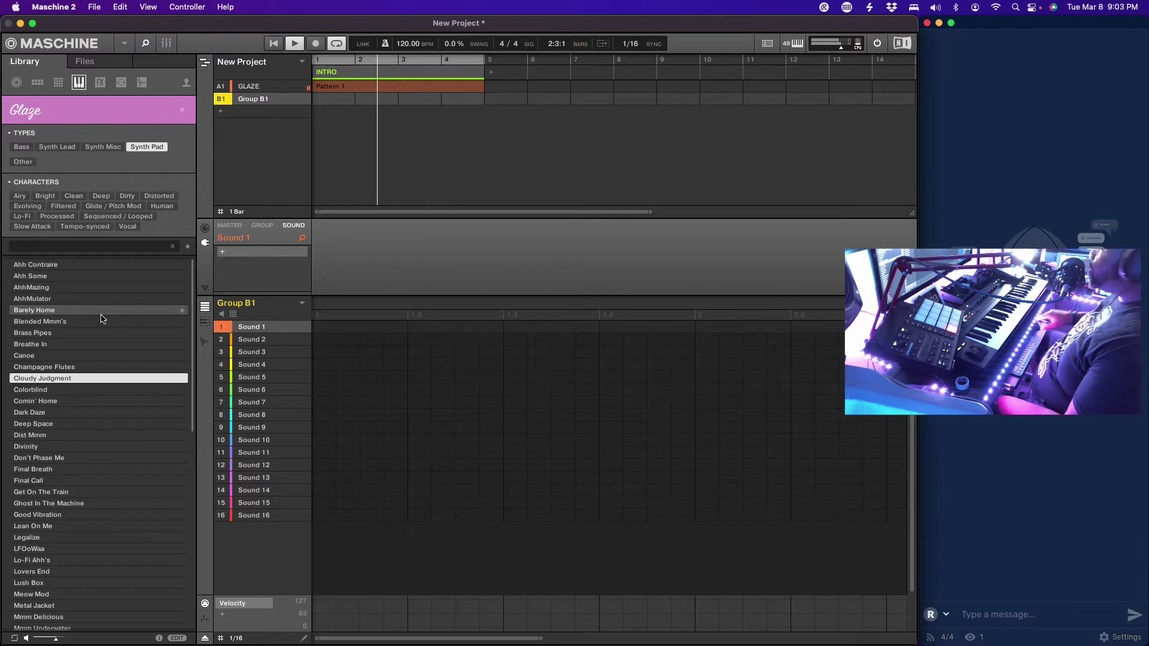
pyautogui.press('space')
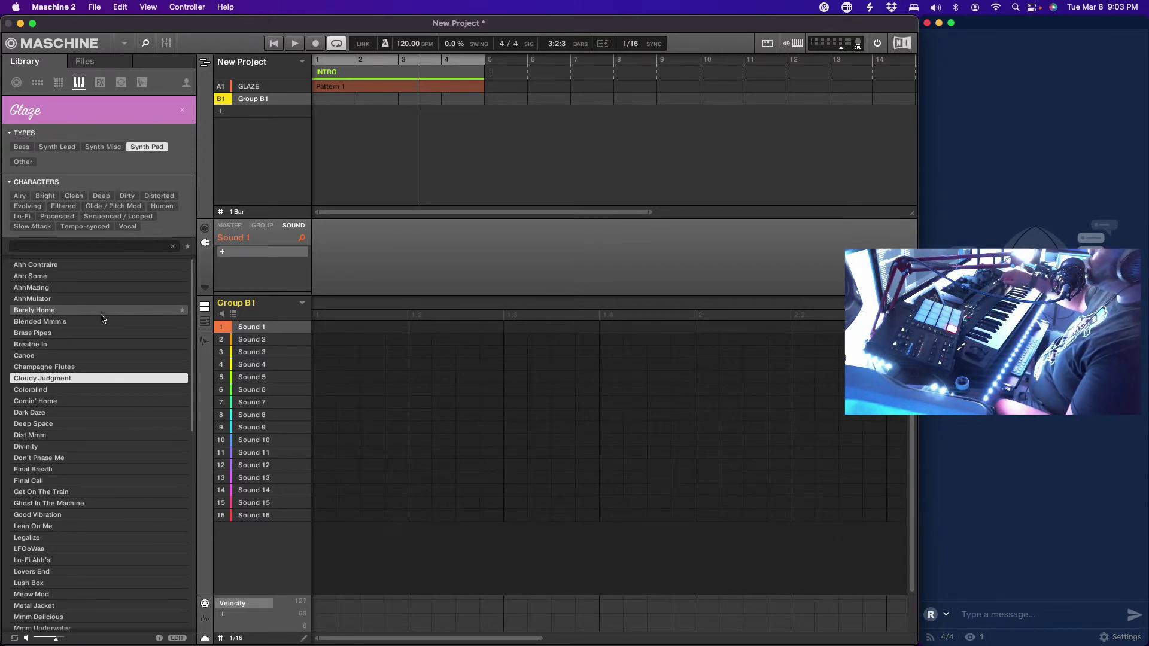
pyautogui.press('Down')
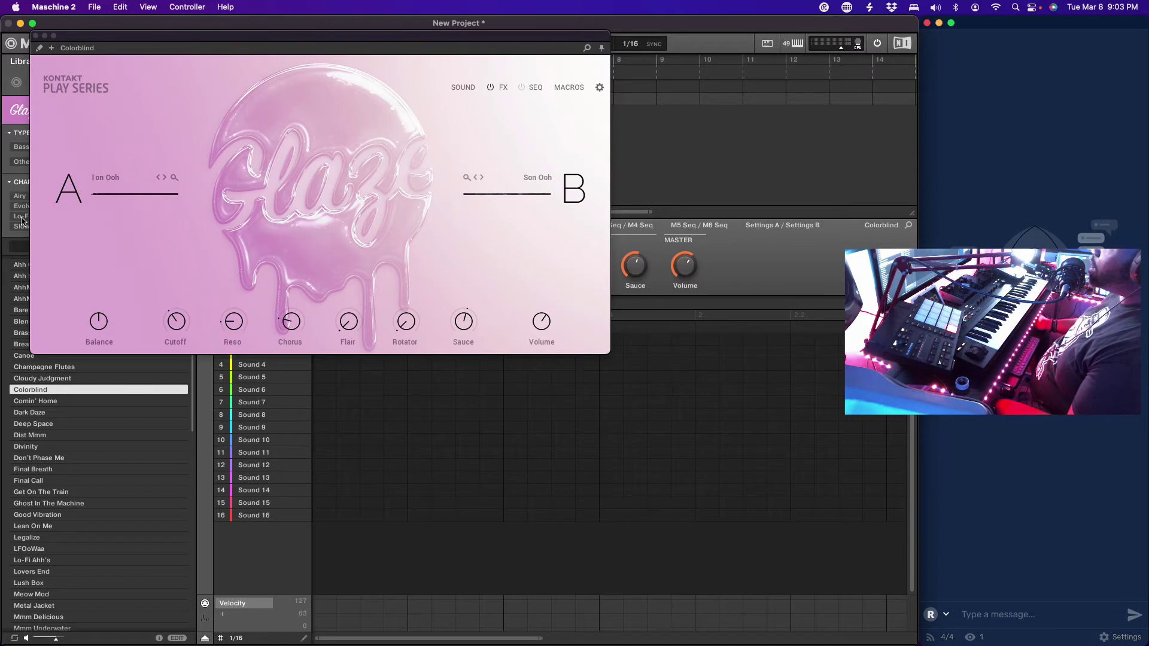
pyautogui.click(35, 36)
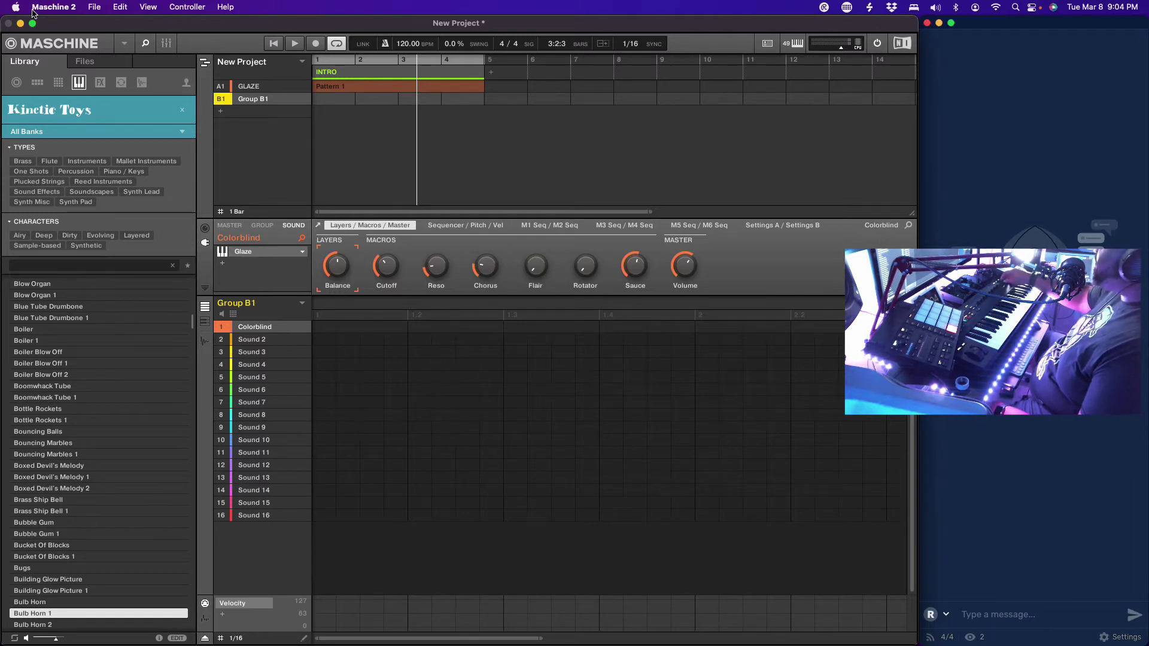
# Step: Browse the Kinetic Toys presets around Bunsen Burner and Bullseye Target and load Bulb Horn 2 into Group B1's first sound
pyautogui.press('Down')
pyautogui.press('Down')
pyautogui.press('Down')
pyautogui.press('Down')
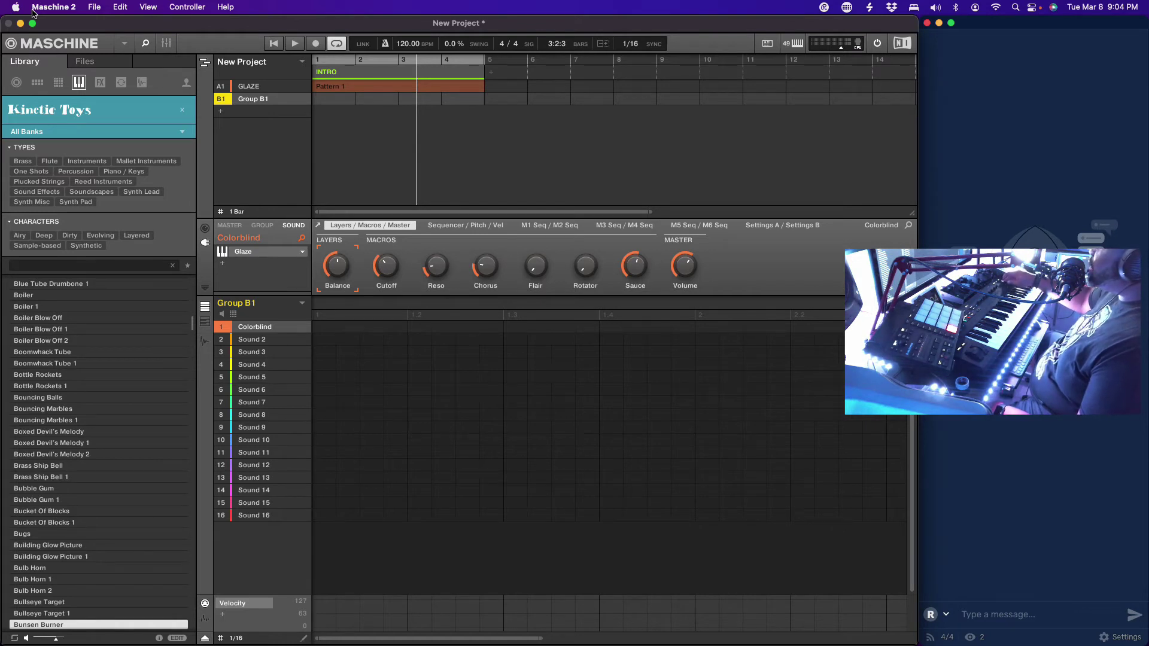
pyautogui.press('Down')
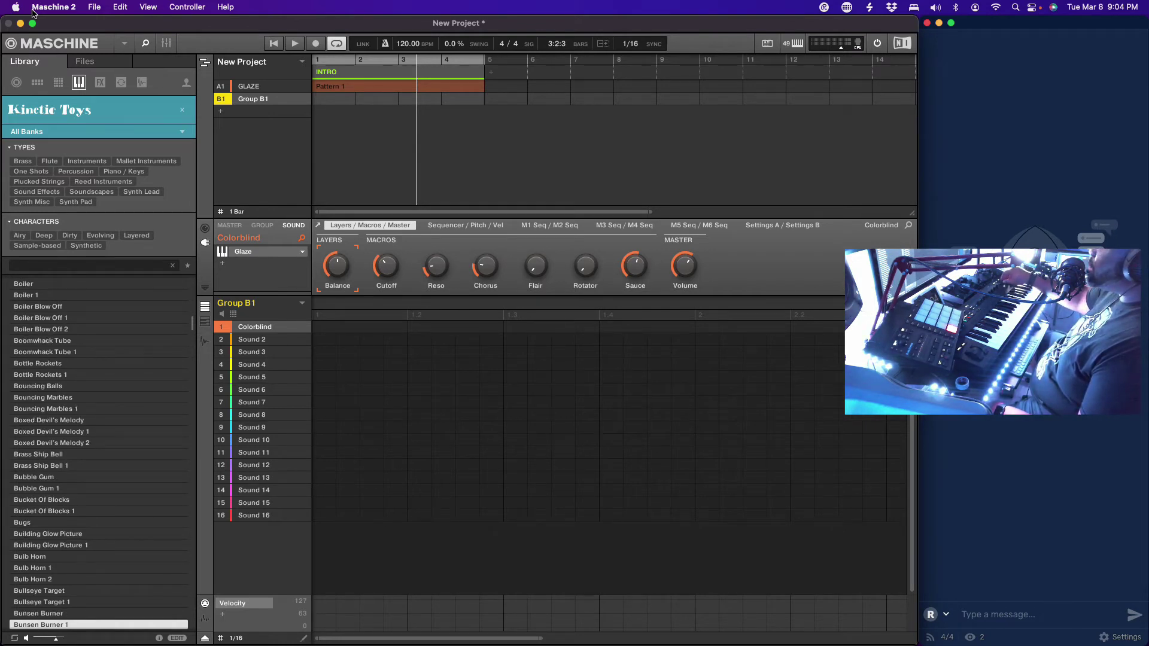
pyautogui.press('Up')
pyautogui.press('Up')
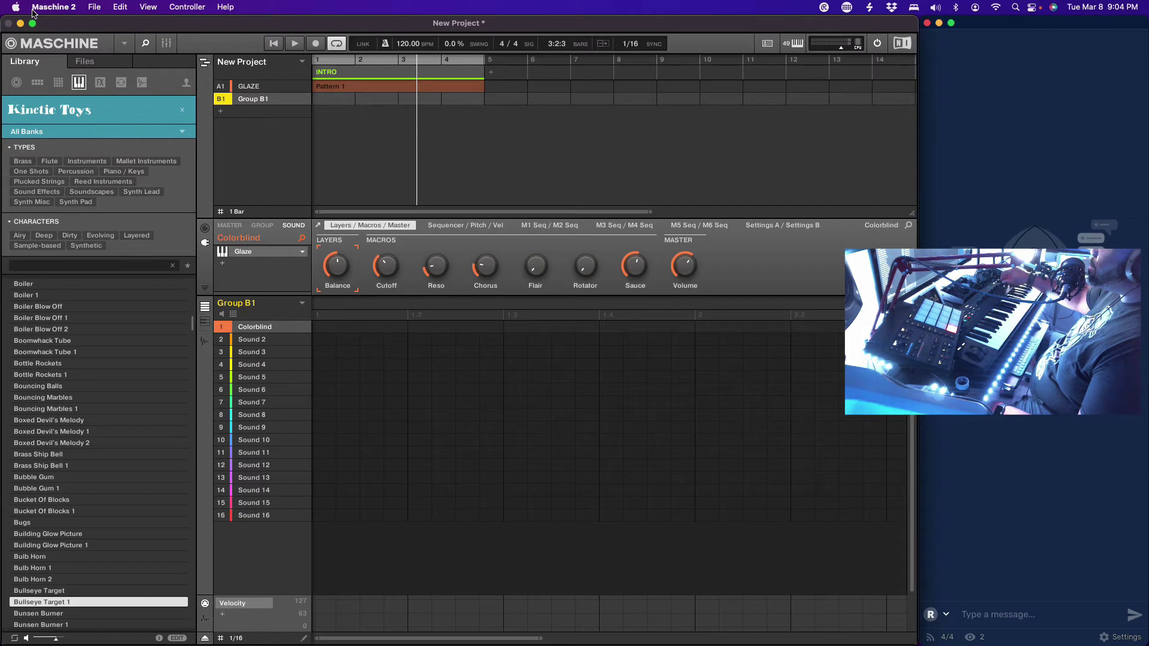
pyautogui.press('Up')
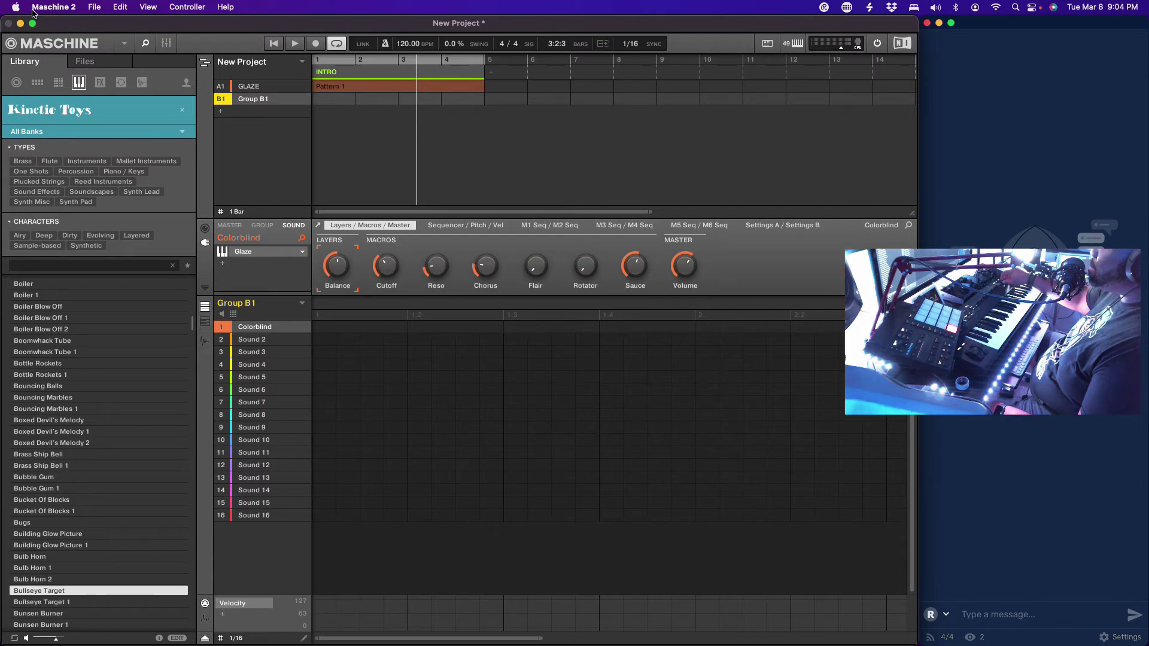
pyautogui.press('Up')
pyautogui.press('Up')
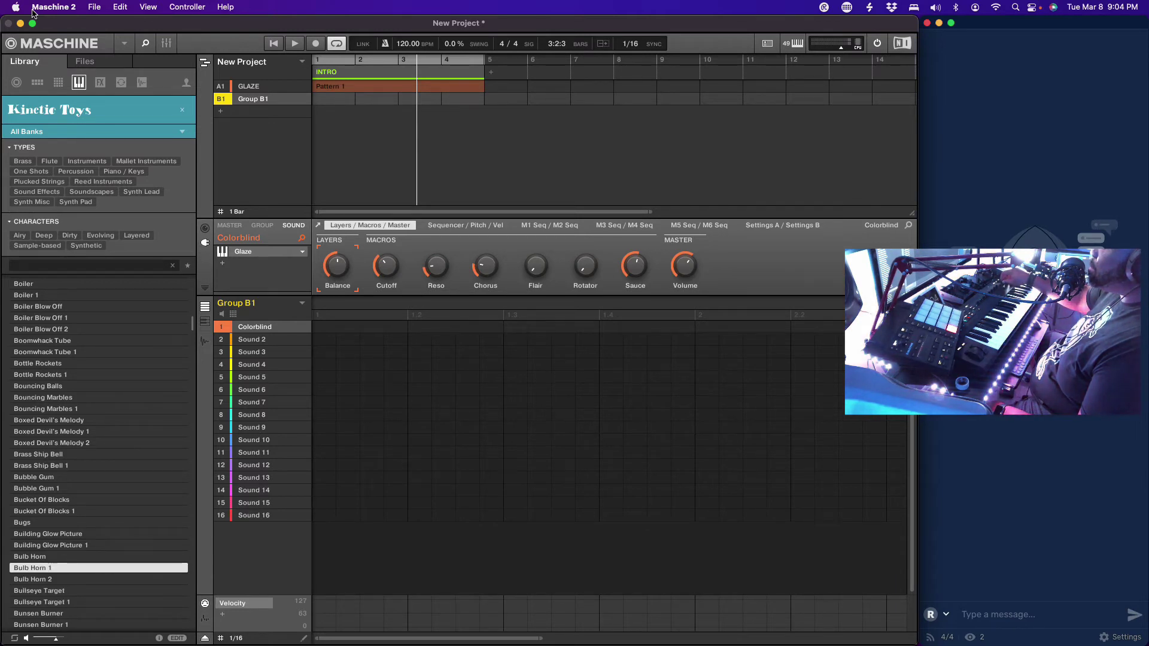
pyautogui.press('Down')
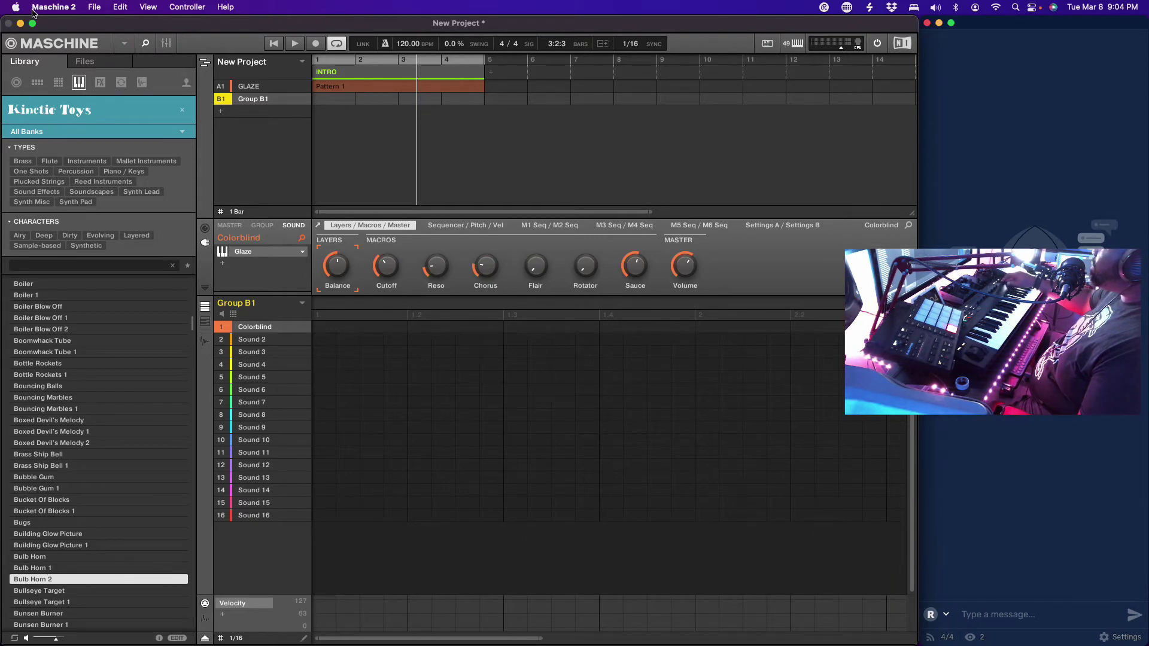
pyautogui.press('Return')
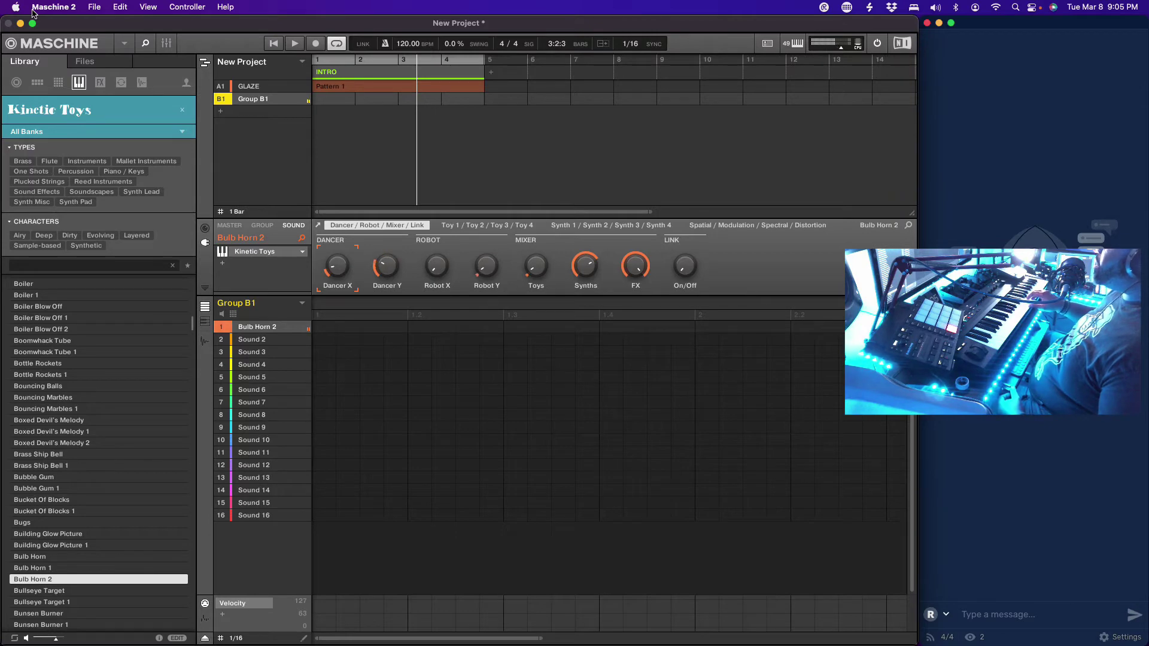
# Step: Play the INTRO scene with the Kinetic Toys interface open beside the library, and close the interface
pyautogui.doubleClick(266, 253)
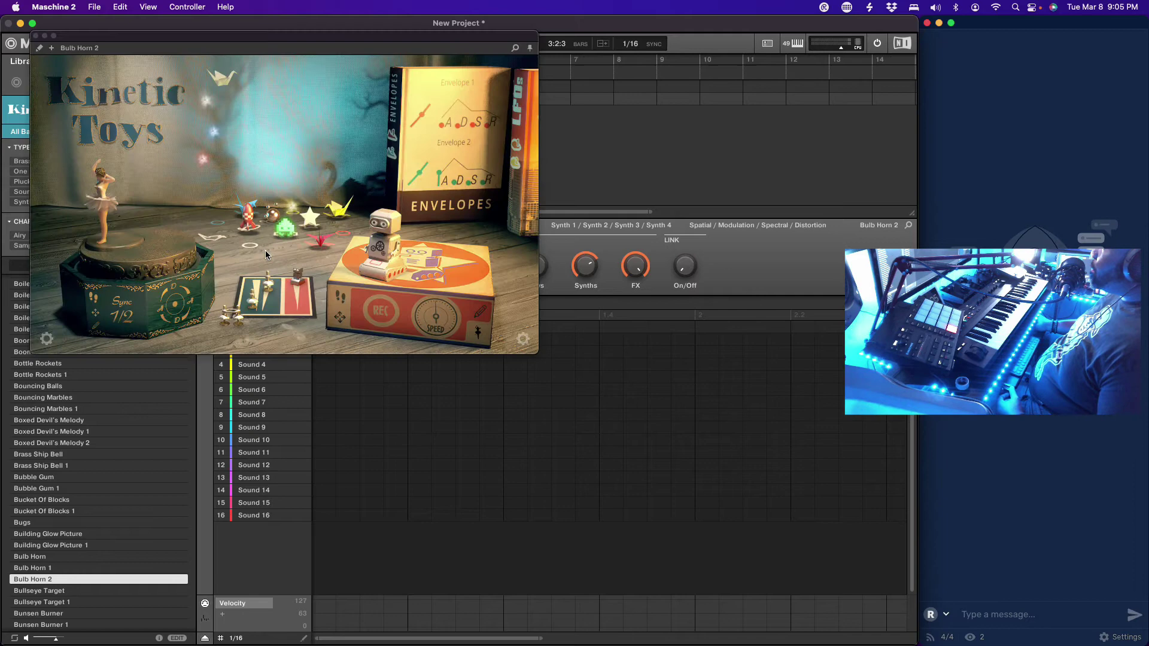
pyautogui.moveTo(325, 43); pyautogui.dragTo(665, 92)
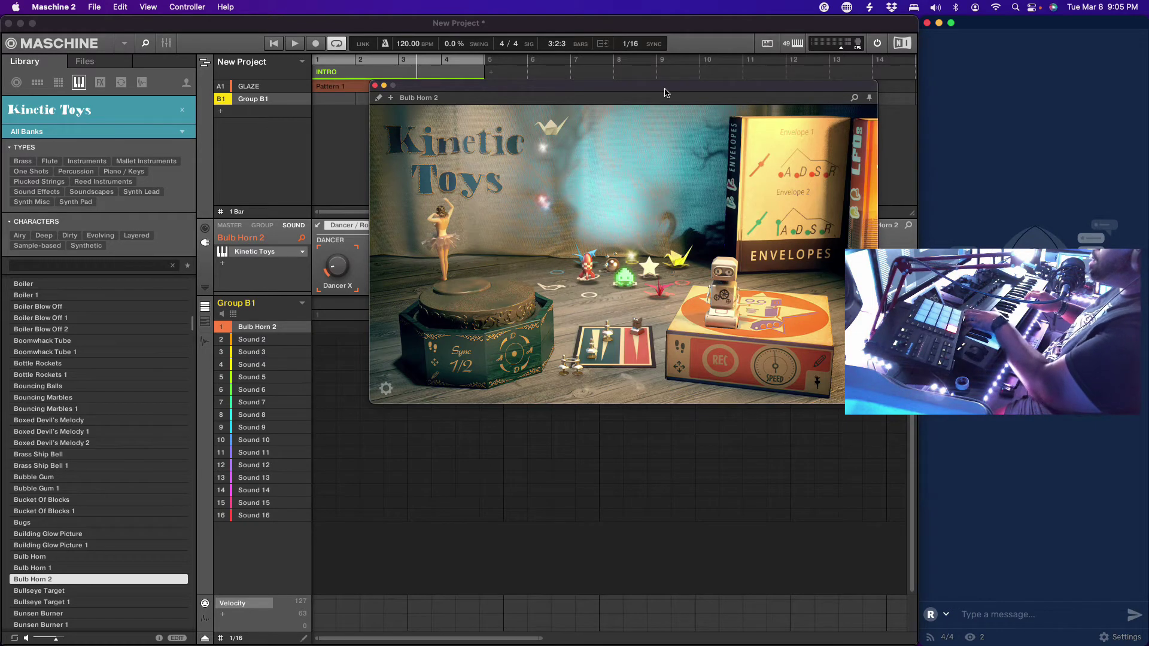
pyautogui.press('space')
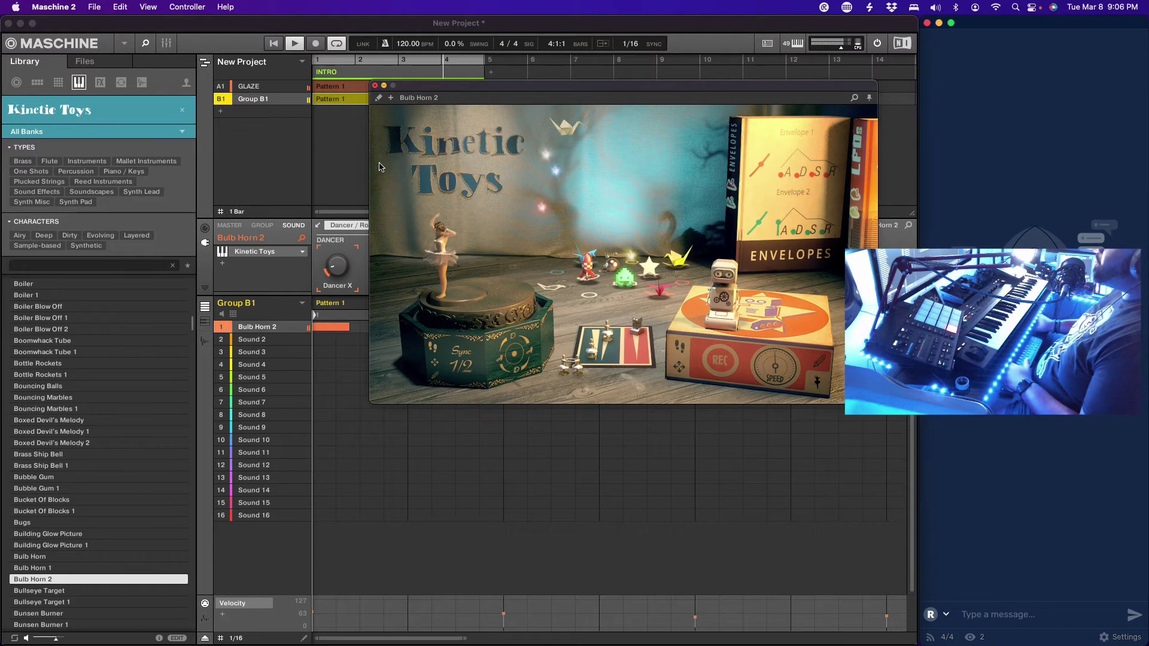
pyautogui.click(375, 86)
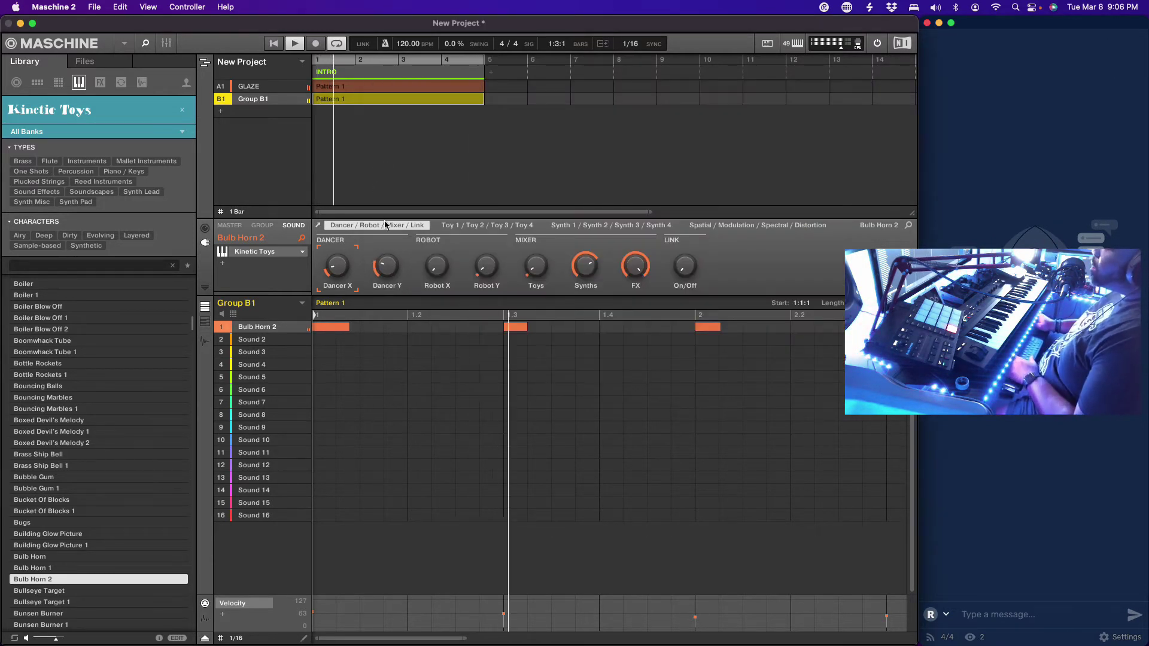
# Step: Review Bulb Horn 2's Toy, Synth and Spatial / Modulation / Spectral / Distortion parameter pages and return to the Dancer / Robot page
pyautogui.click(487, 227)
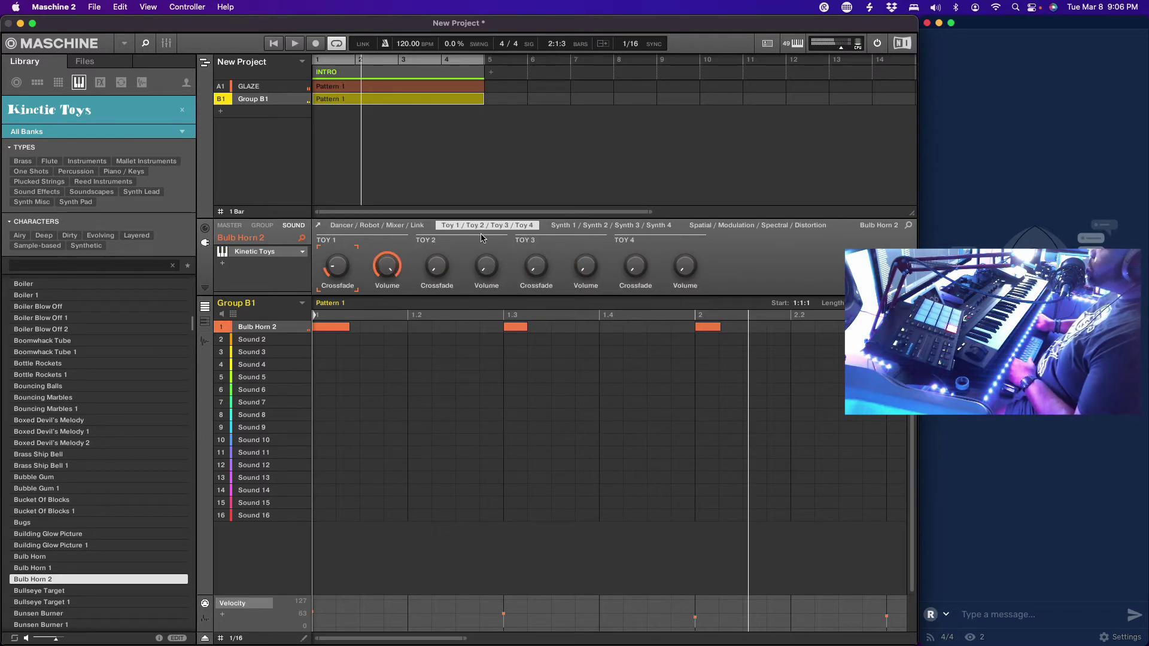
pyautogui.click(598, 227)
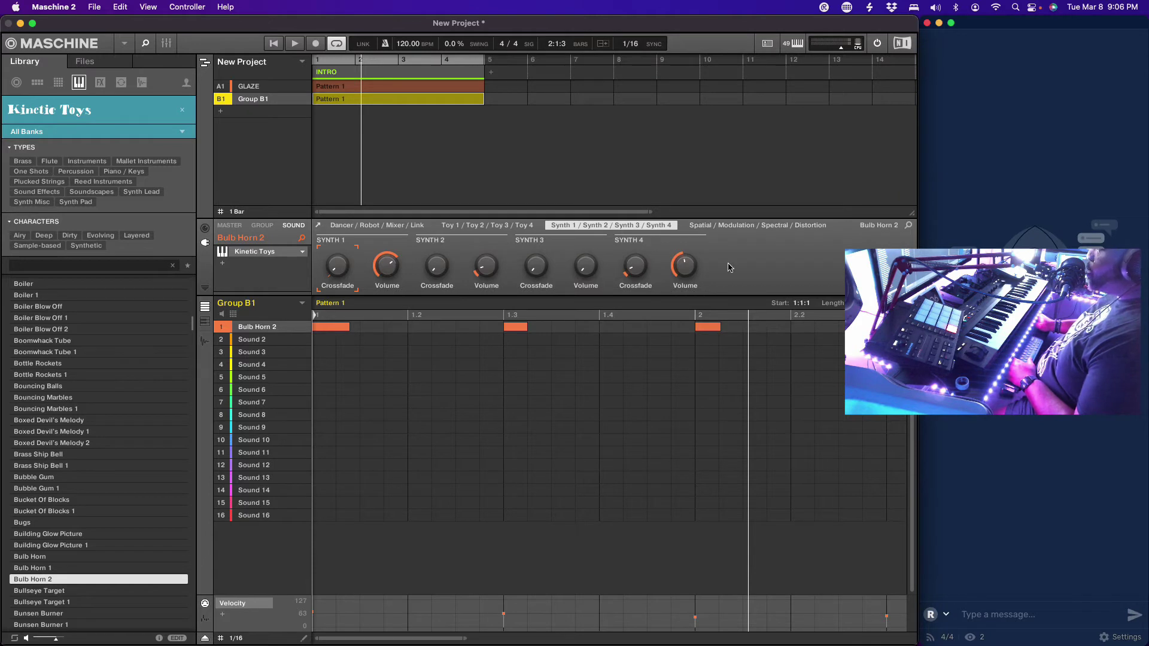
pyautogui.click(745, 228)
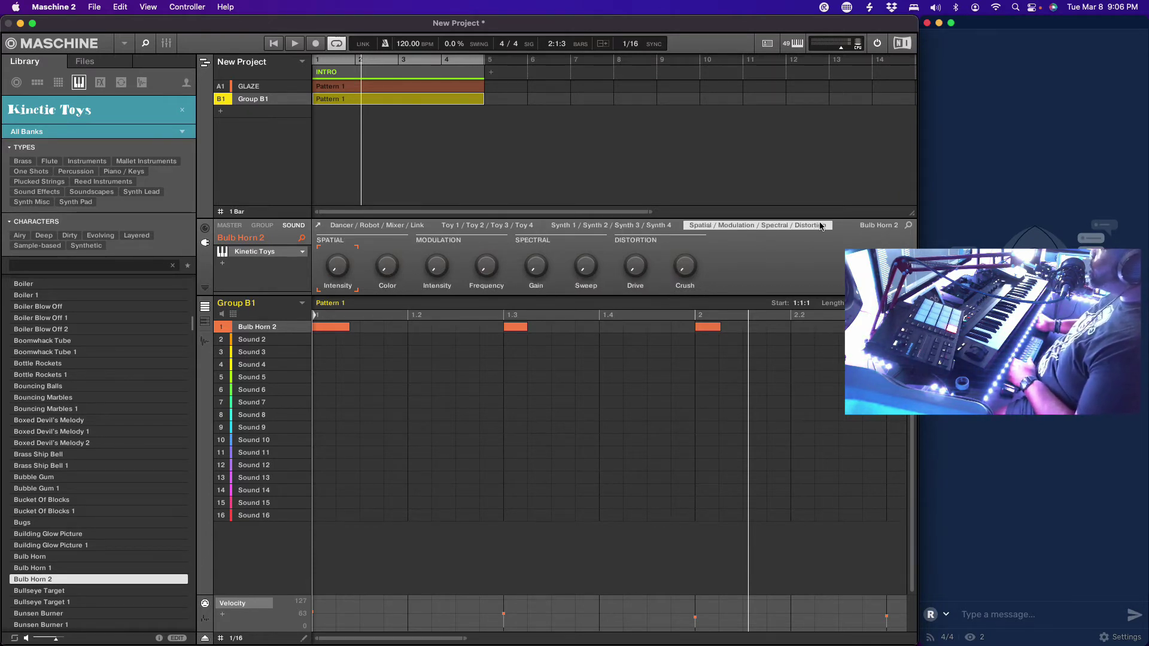
pyautogui.click(367, 227)
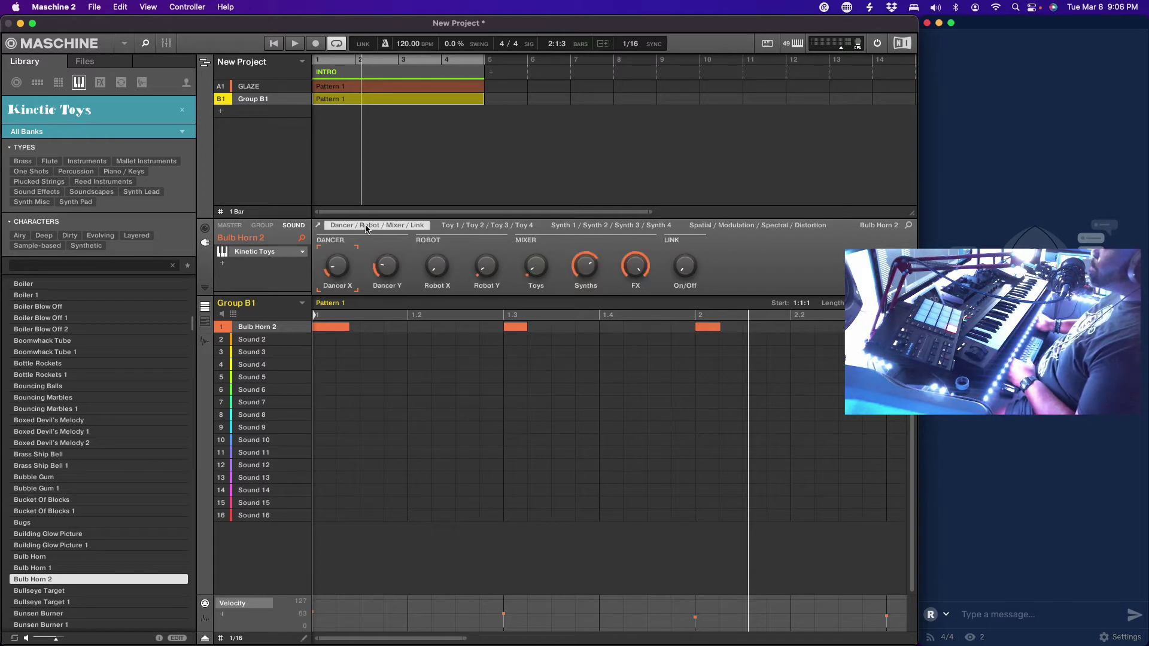
# Step: Insert the Native Instruments Passive EQ after Kinetic Toys on the Bulb Horn 2 sound and open its interface
pyautogui.click(223, 266)
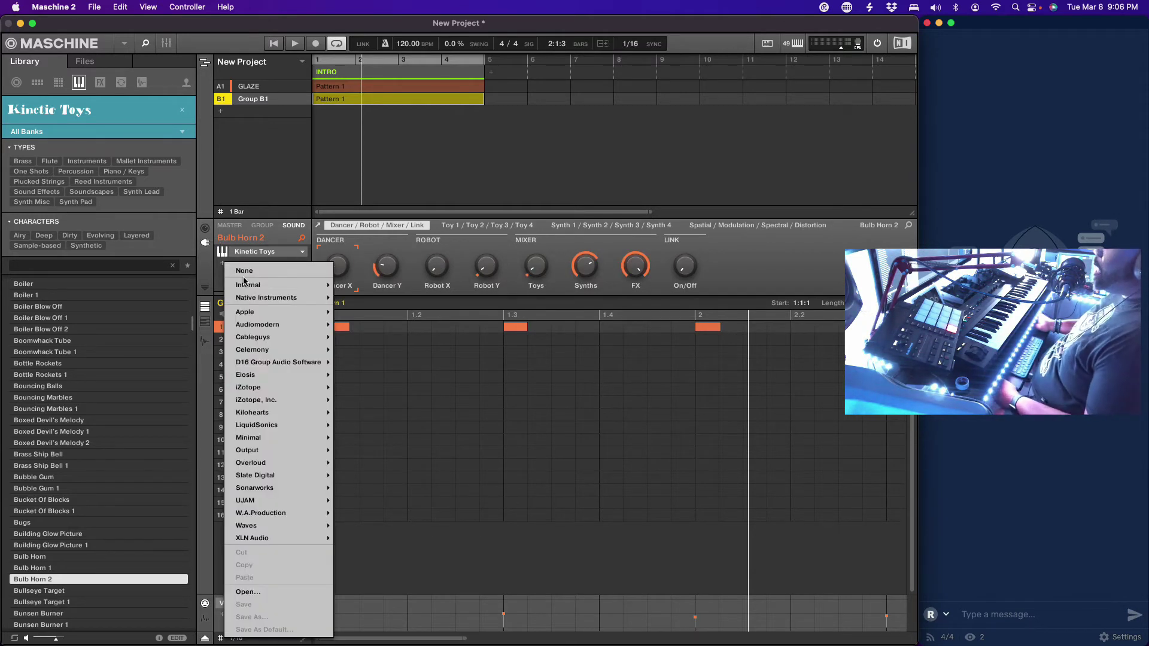
pyautogui.moveTo(269, 298)
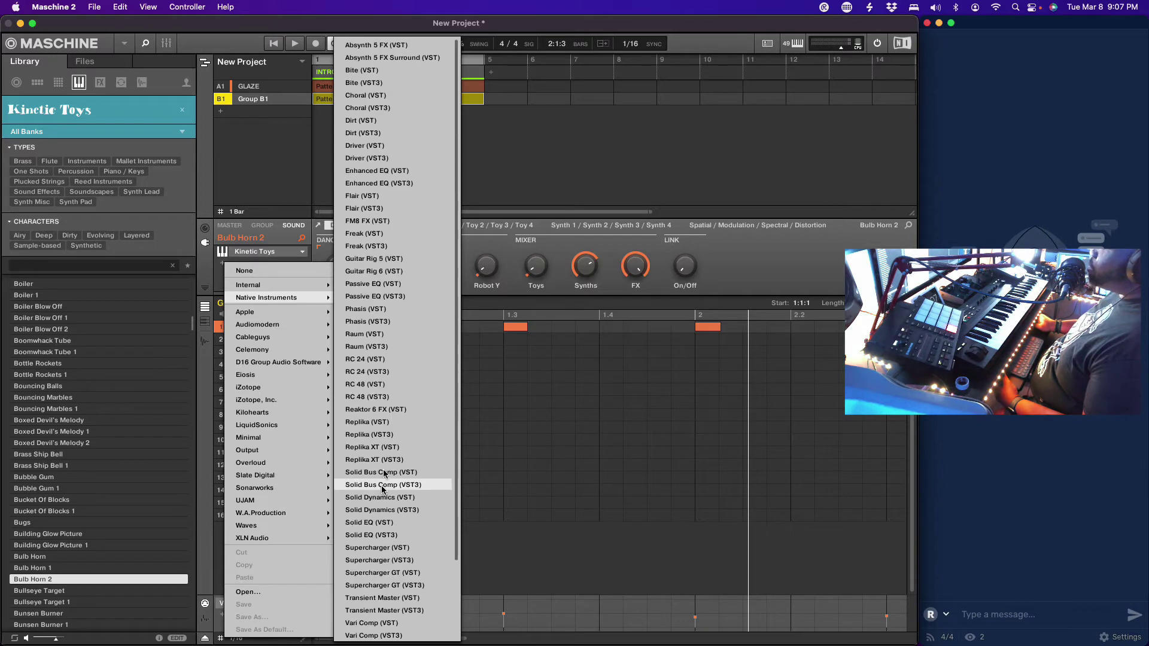
pyautogui.click(374, 285)
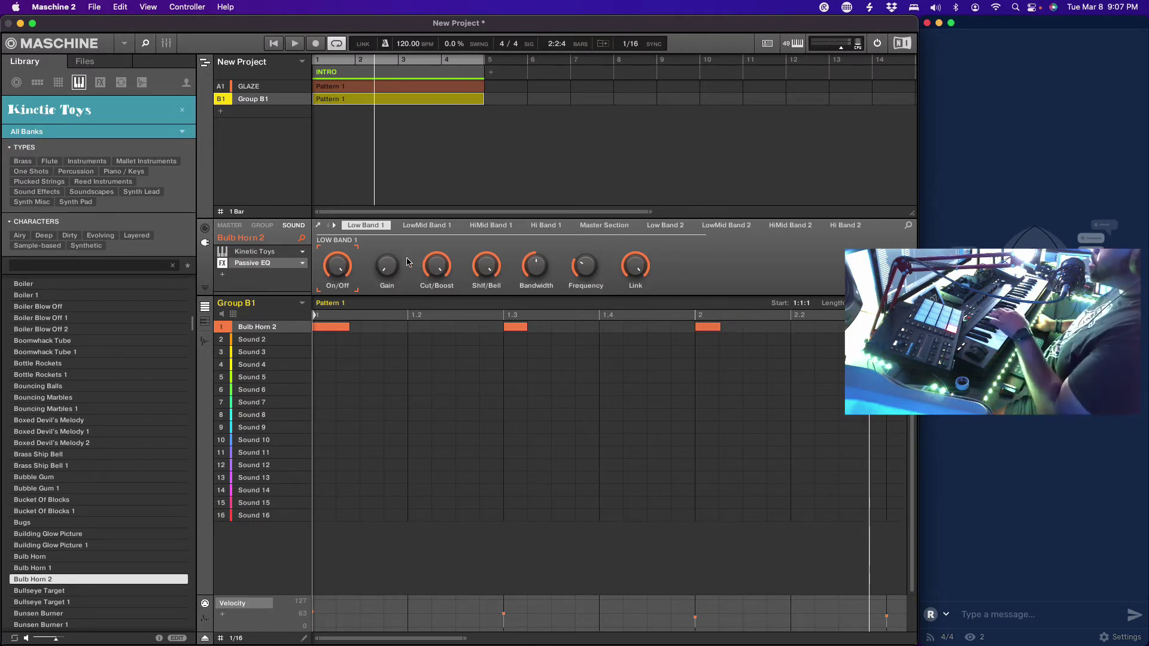
pyautogui.click(260, 268)
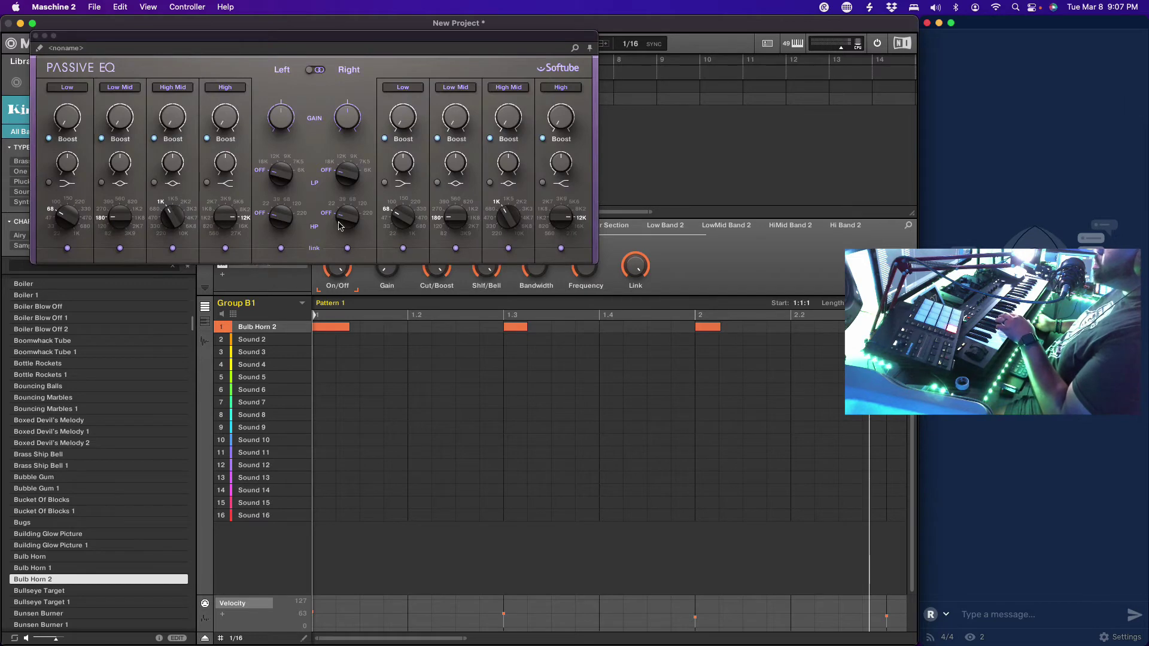
pyautogui.moveTo(295, 40); pyautogui.dragTo(506, 67)
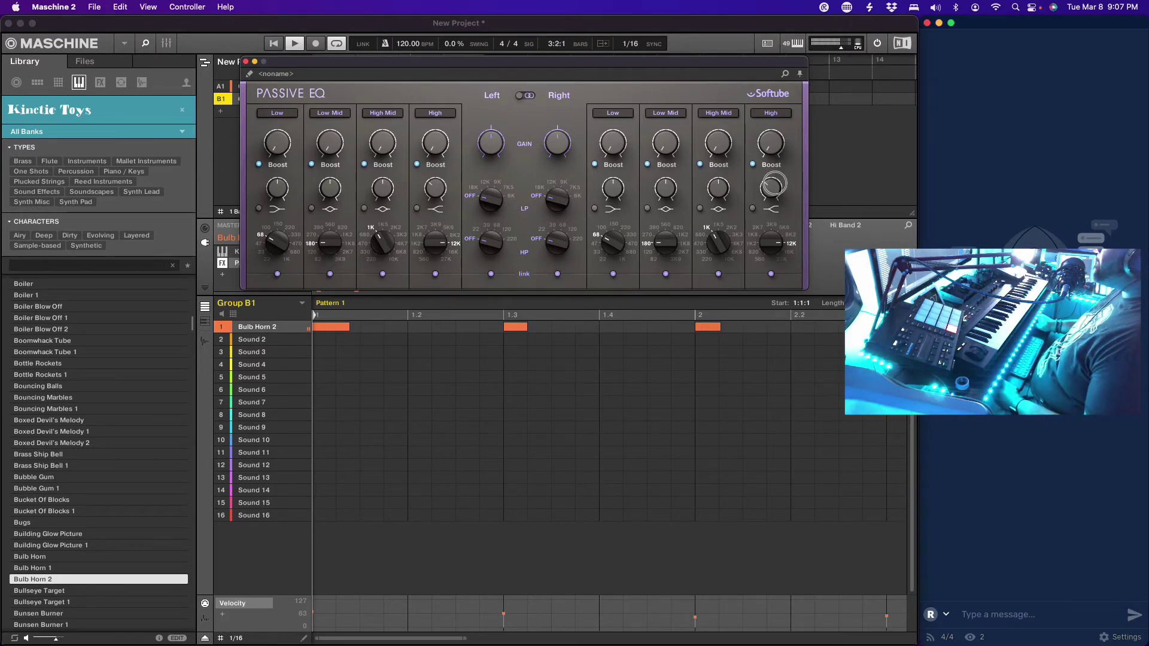
# Step: Switch the Passive EQ to Mid/Side mode and set the High bands to 1K8 and the High Mid bands to 680
pyautogui.click(526, 96)
pyautogui.click(527, 101)
pyautogui.click(528, 100)
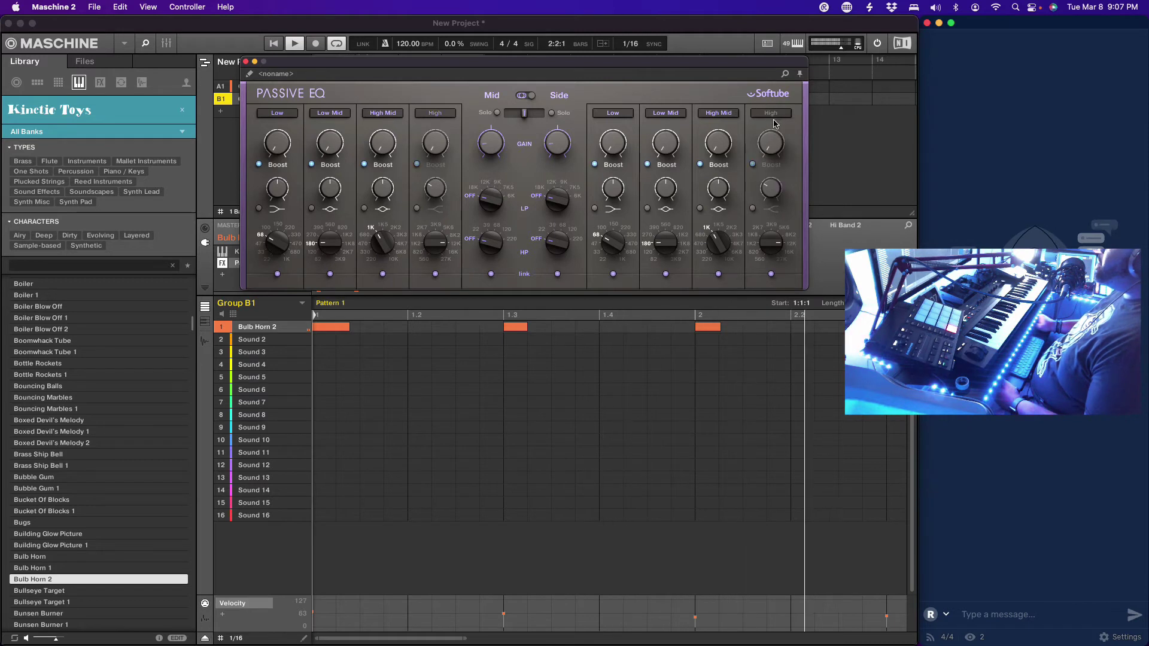
pyautogui.moveTo(777, 159); pyautogui.dragTo(768, 148)
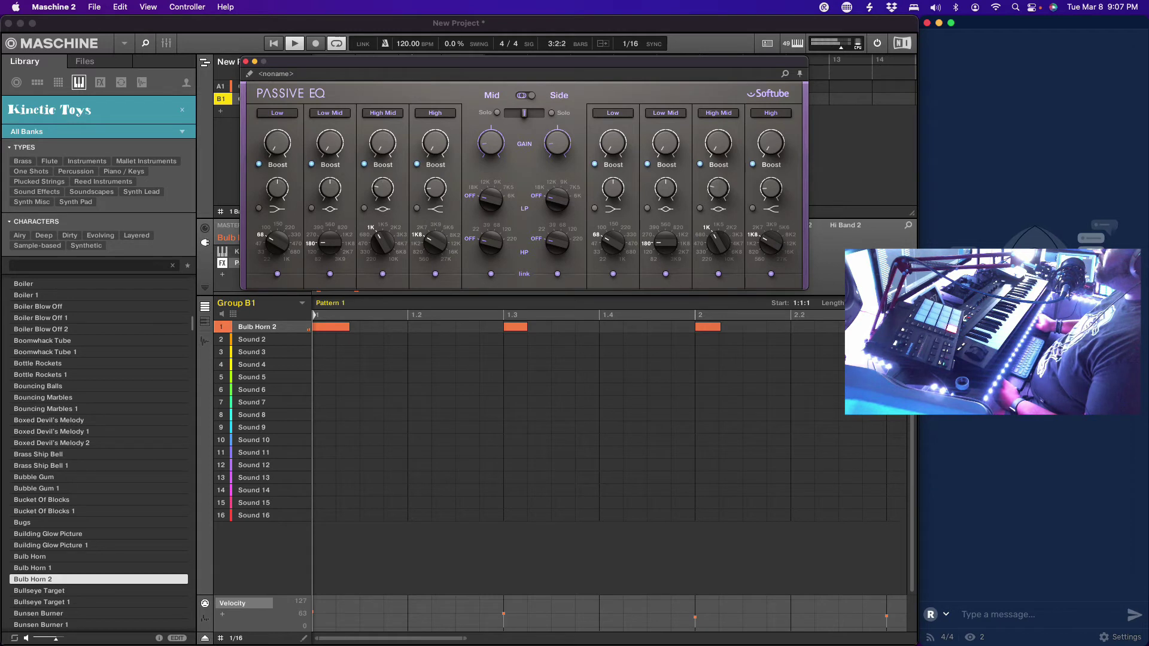
pyautogui.scroll(-2, 714, 242)
pyautogui.scroll(3, 713, 242)
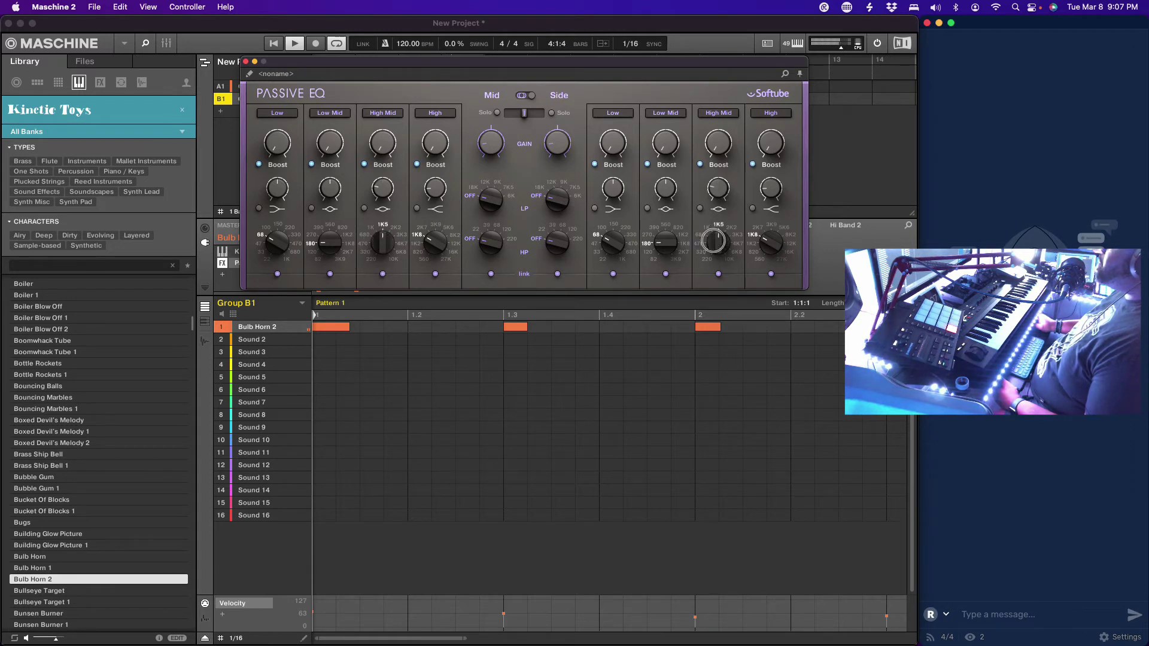
pyautogui.scroll(-1, 714, 243)
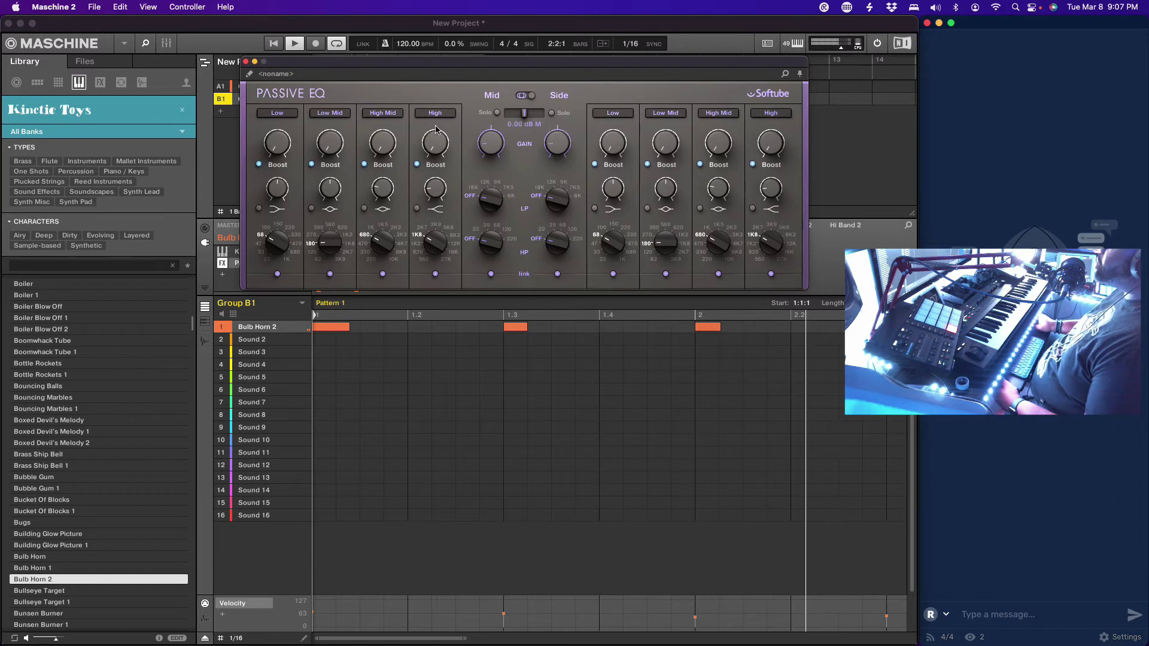
# Step: Set the Passive EQ's low-pass filters to 6K with the high-pass filters off, and close its window
pyautogui.scroll(1, 562, 240)
pyautogui.scroll(4, 561, 240)
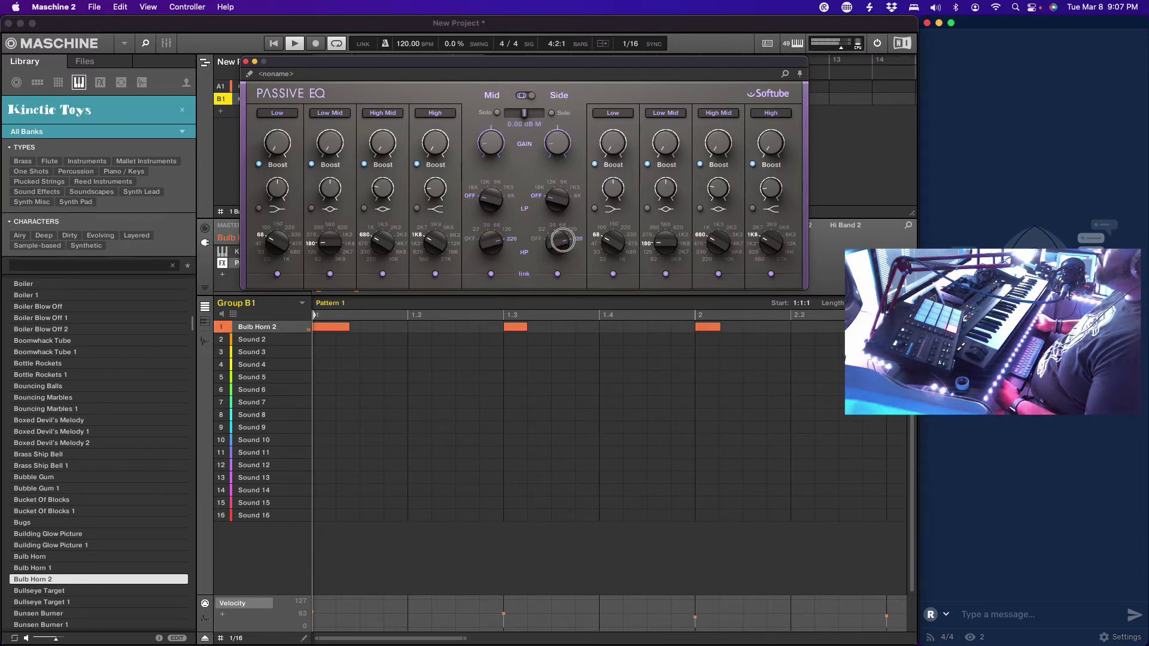
pyautogui.scroll(5, 556, 201)
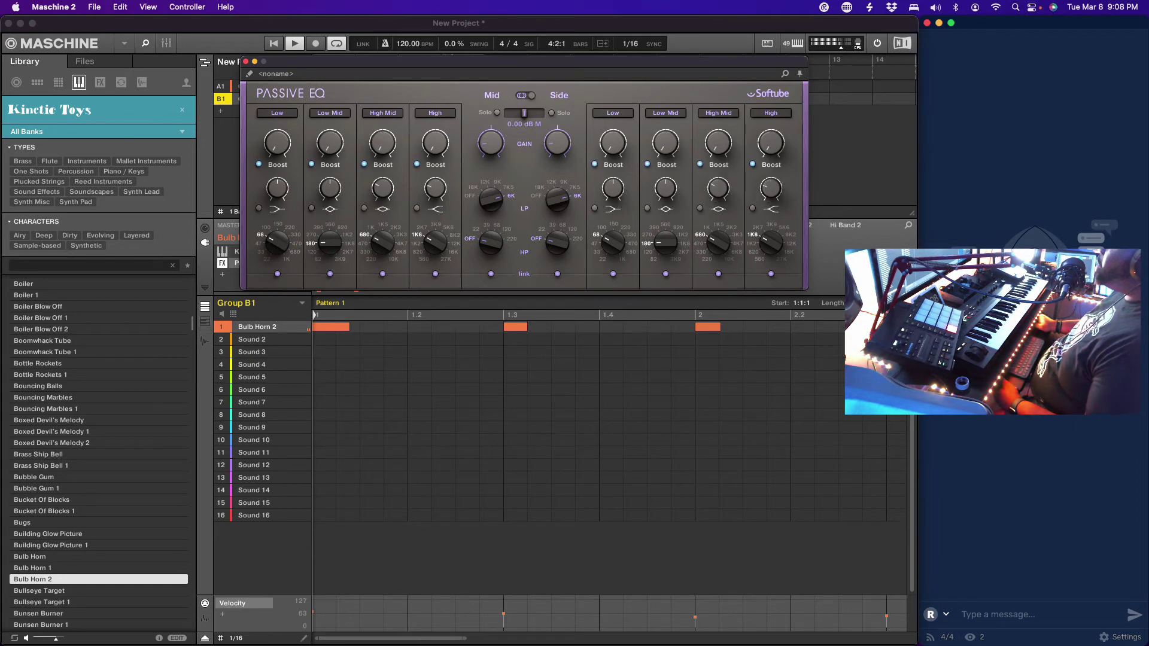
pyautogui.click(246, 62)
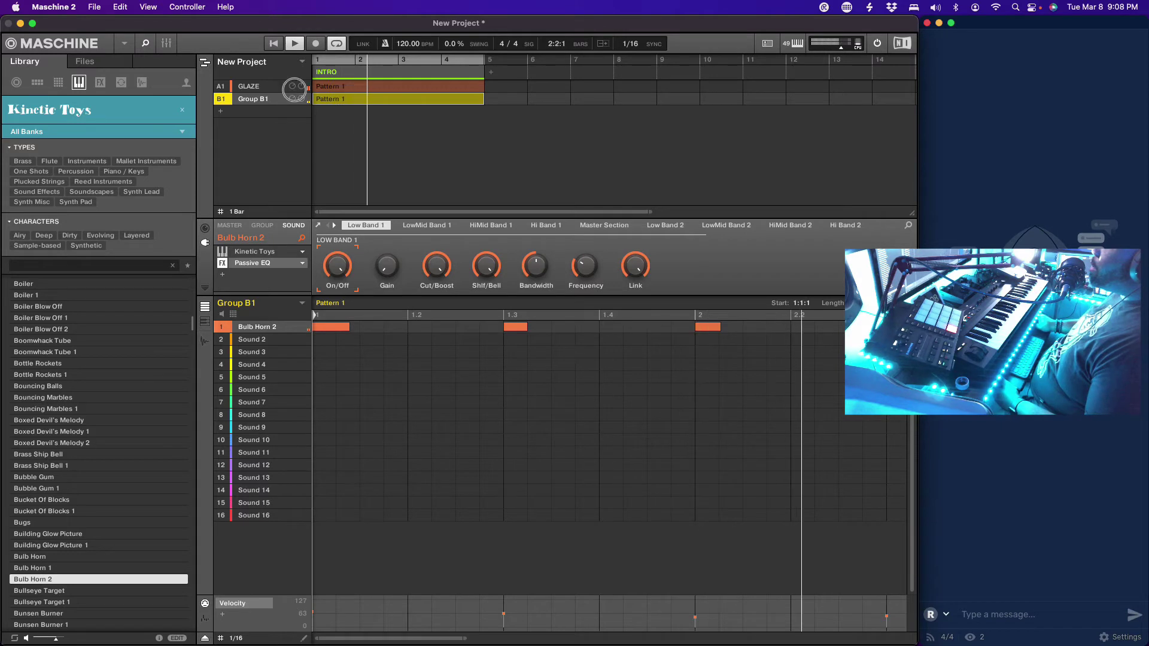
# Step: Add a third group to the project and show the Lo-Fi Glow presets in the library
pyautogui.click(222, 113)
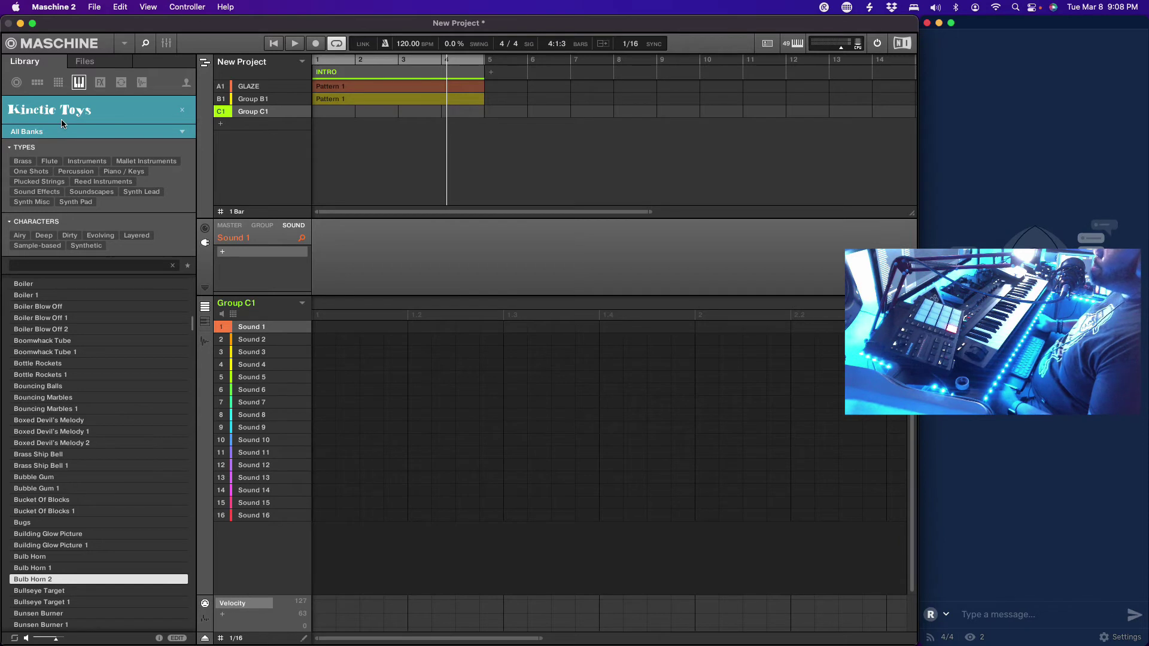
pyautogui.press('Down')
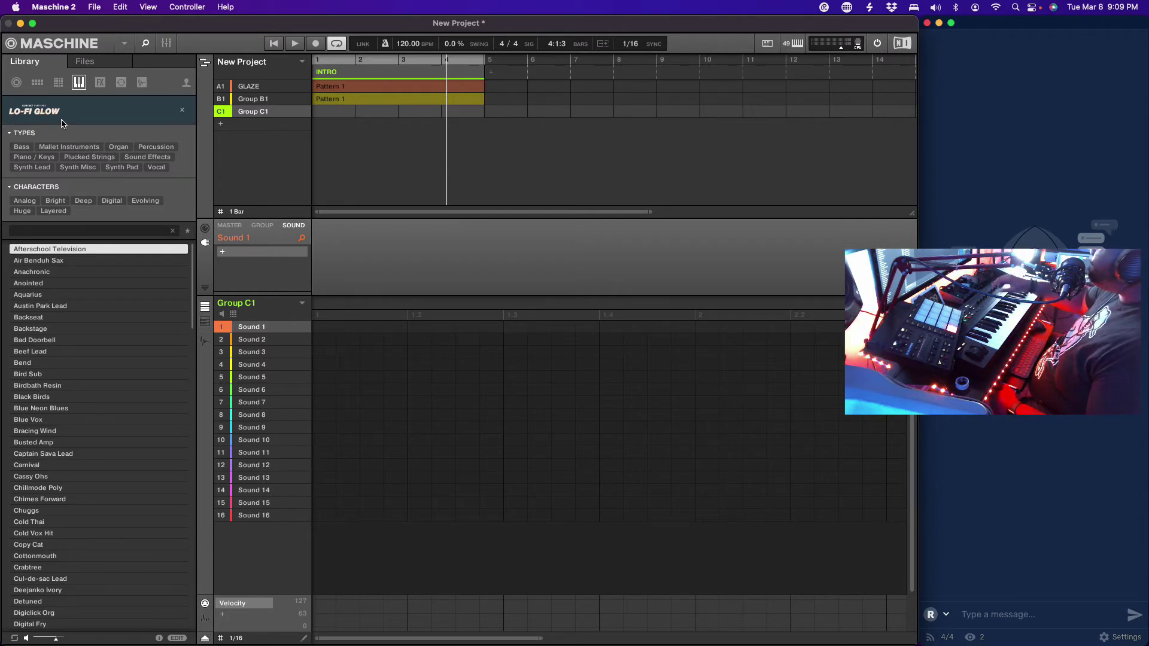
# Step: Audition the Lo-Fi Glow presets from Air Benduh Sax to Cassy Ohs and load Carnival into Group C1's first sound
pyautogui.press('Down')
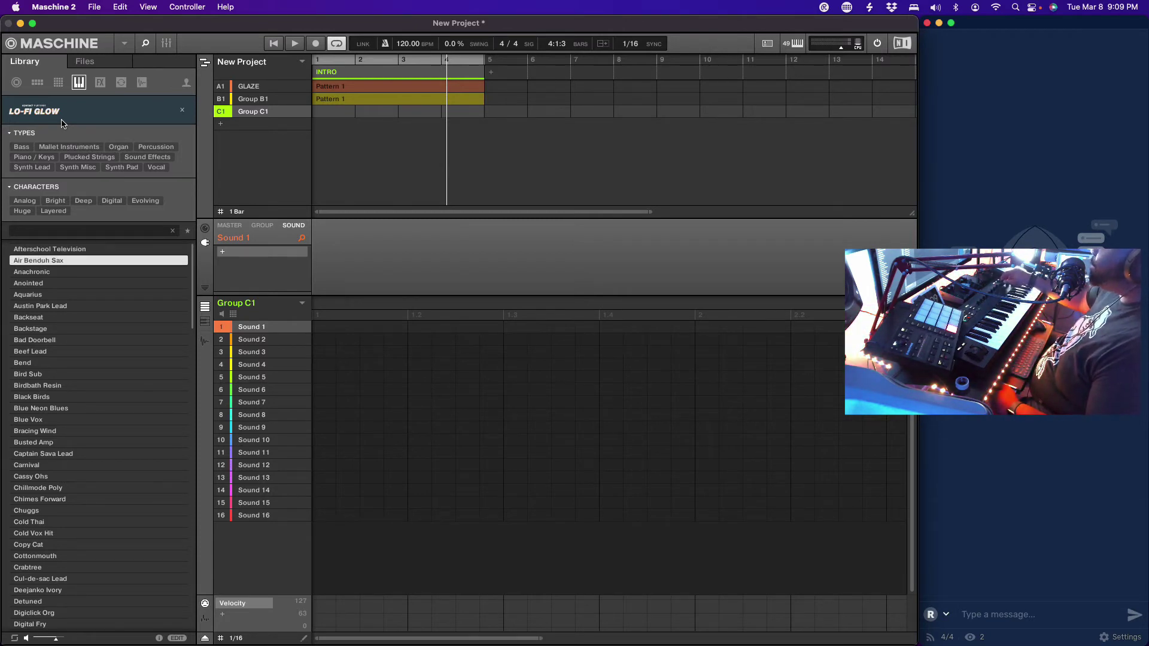
pyautogui.press('Down')
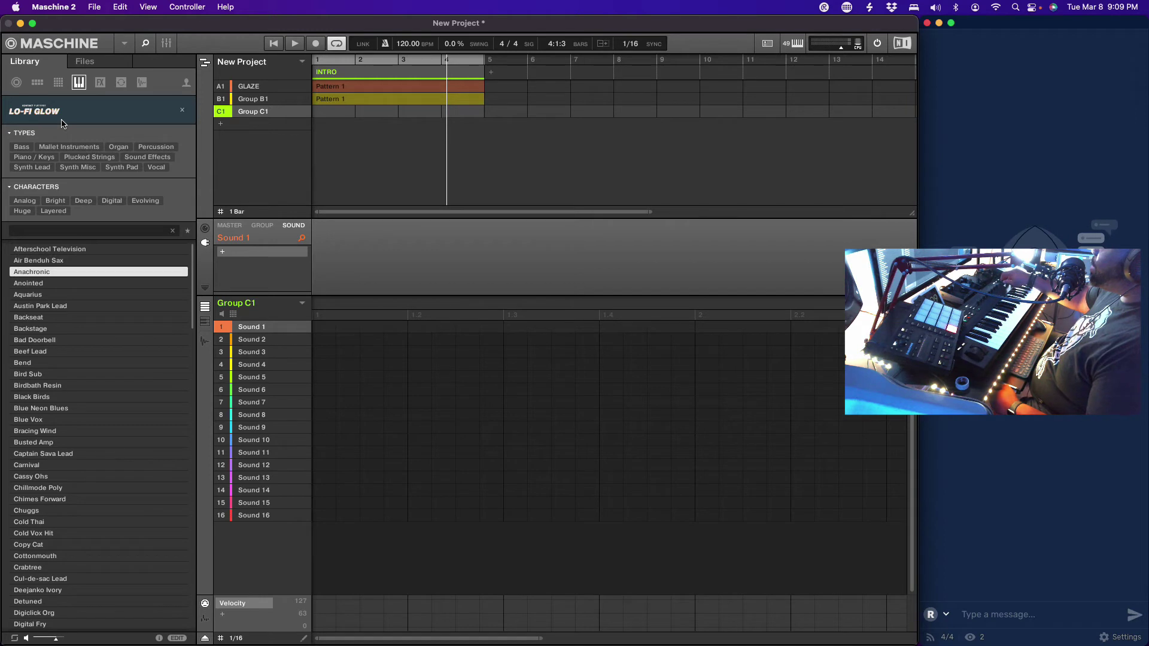
pyautogui.press('Up')
pyautogui.press('Down')
pyautogui.press('Down')
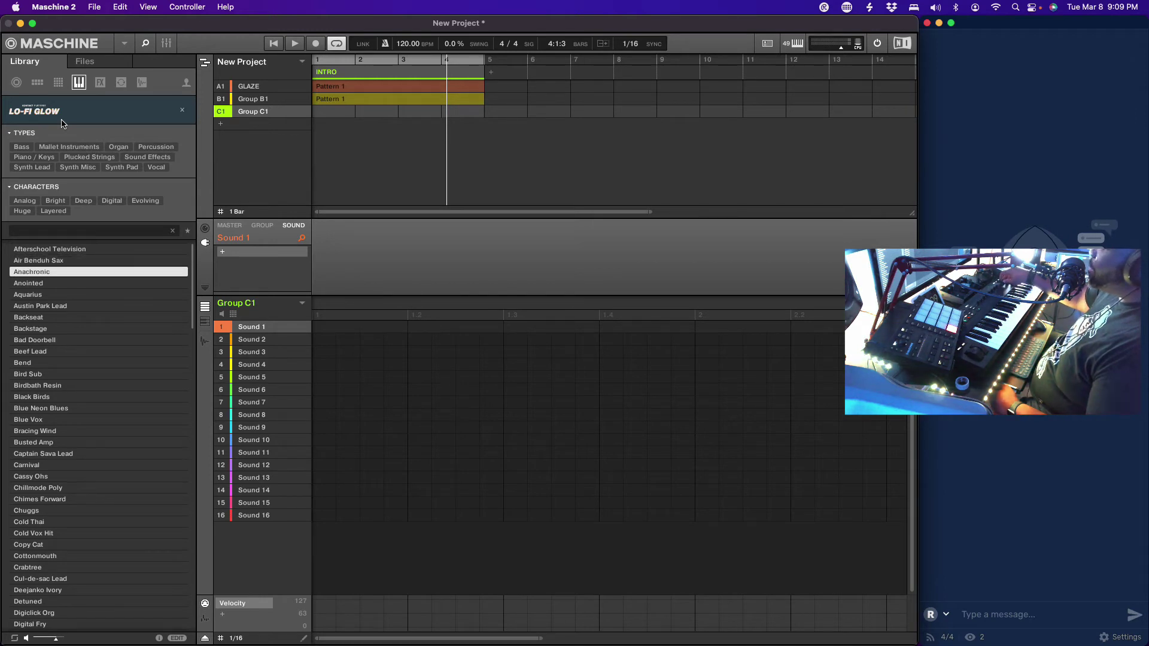
pyautogui.press('Down')
pyautogui.press('Down')
pyautogui.press('Down')
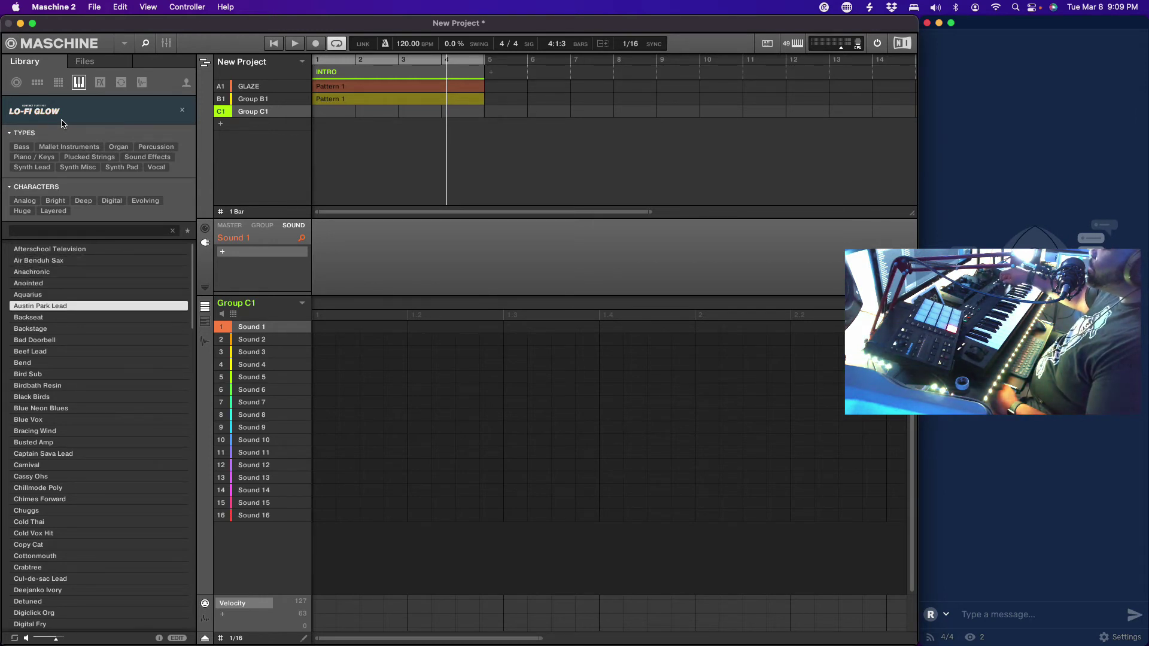
pyautogui.press('Up')
pyautogui.press('Down')
pyautogui.press('Down')
pyautogui.press('Down')
pyautogui.press('Down')
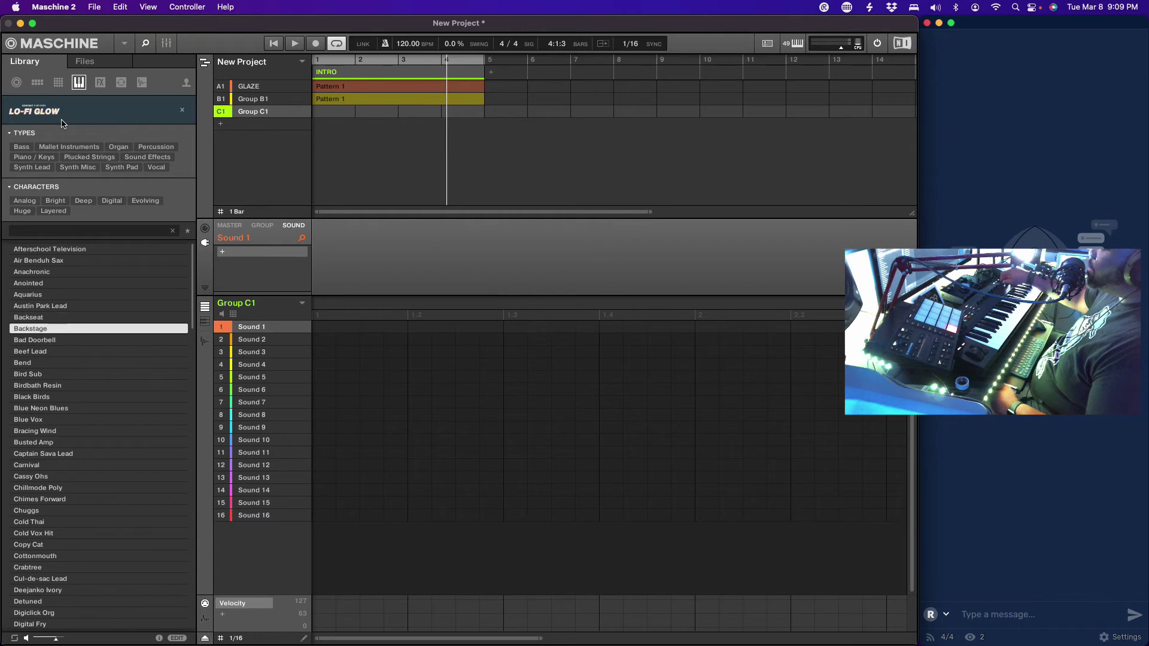
pyautogui.press('Down')
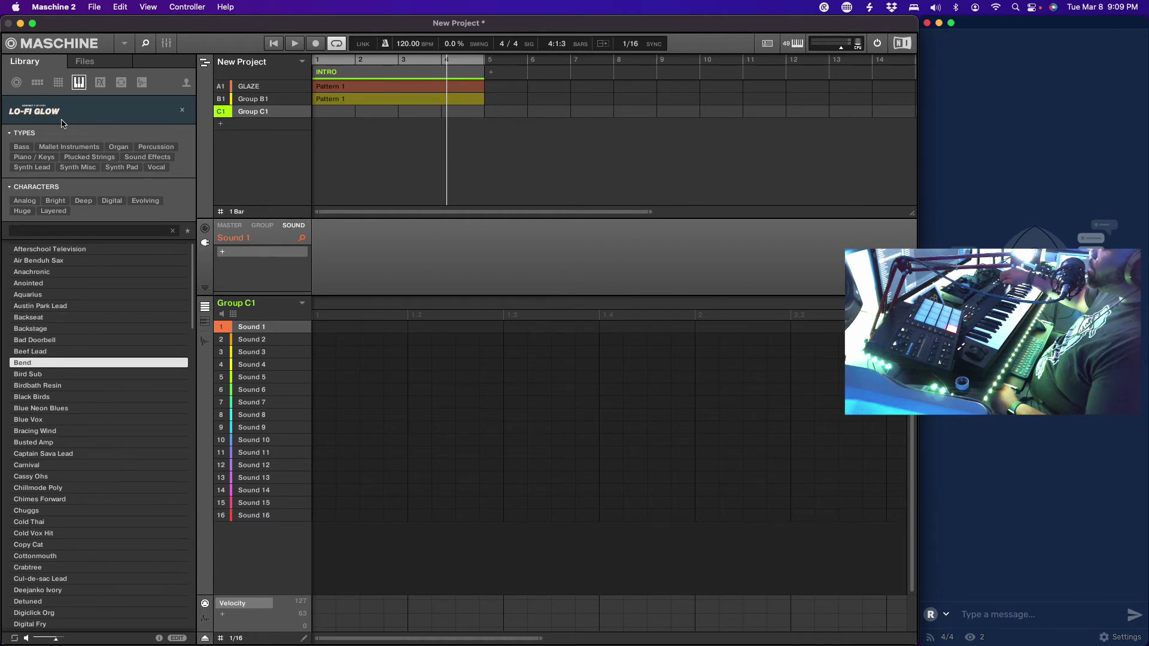
pyautogui.press('Down')
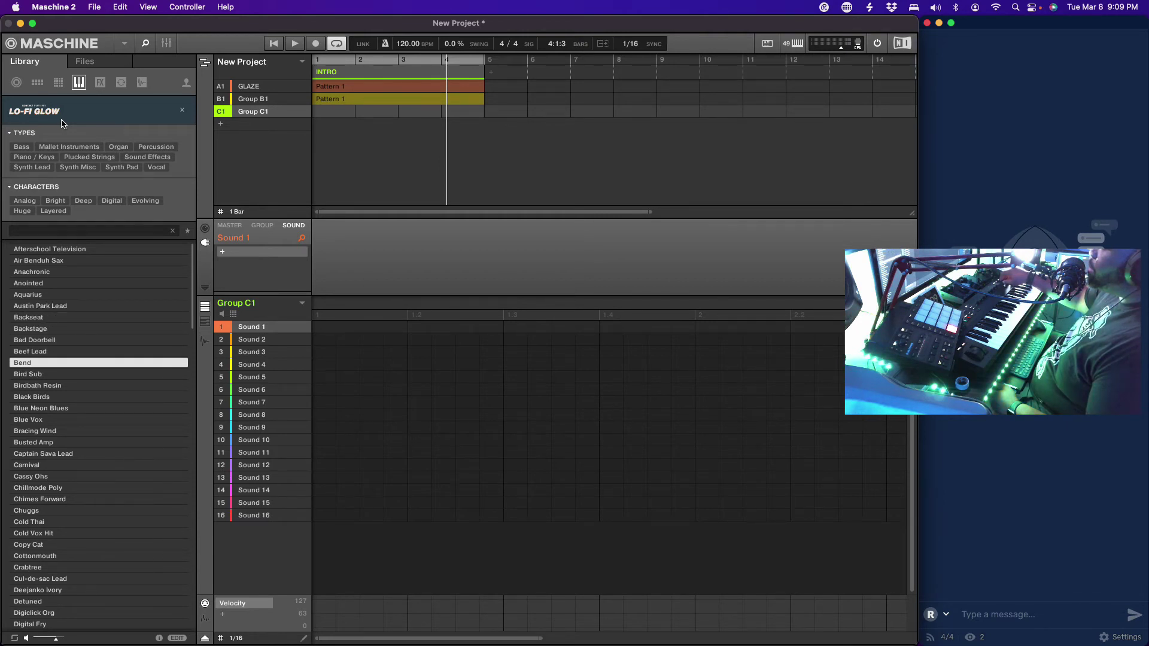
pyautogui.press('Down')
pyautogui.press('Down')
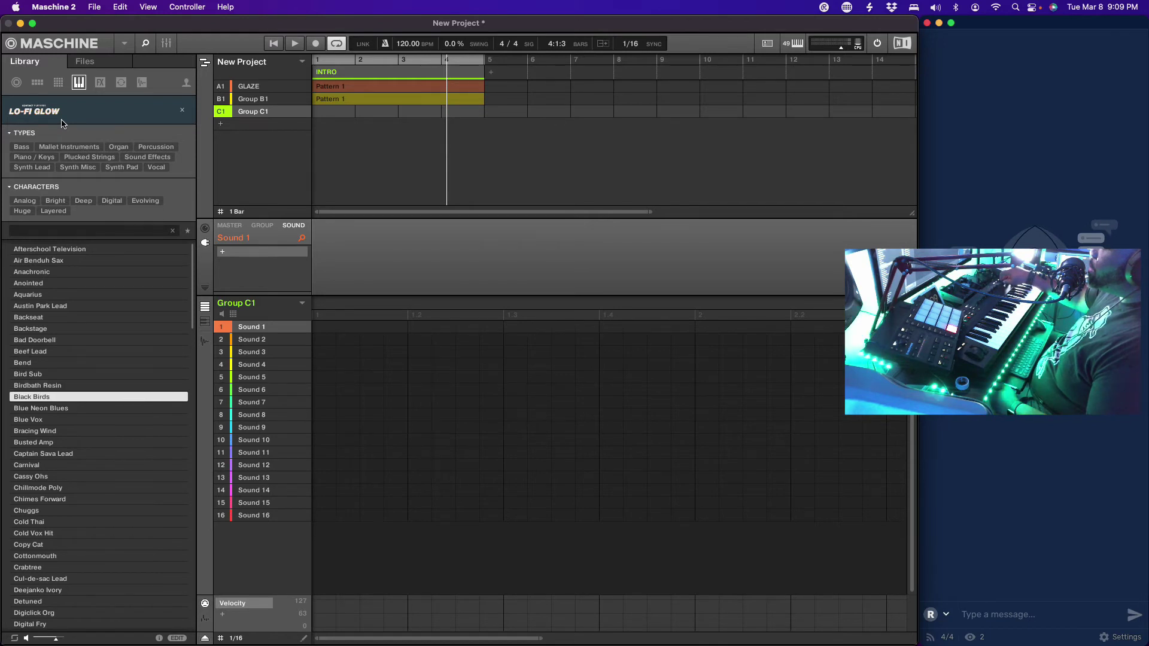
pyautogui.press('Down')
pyautogui.press('Down')
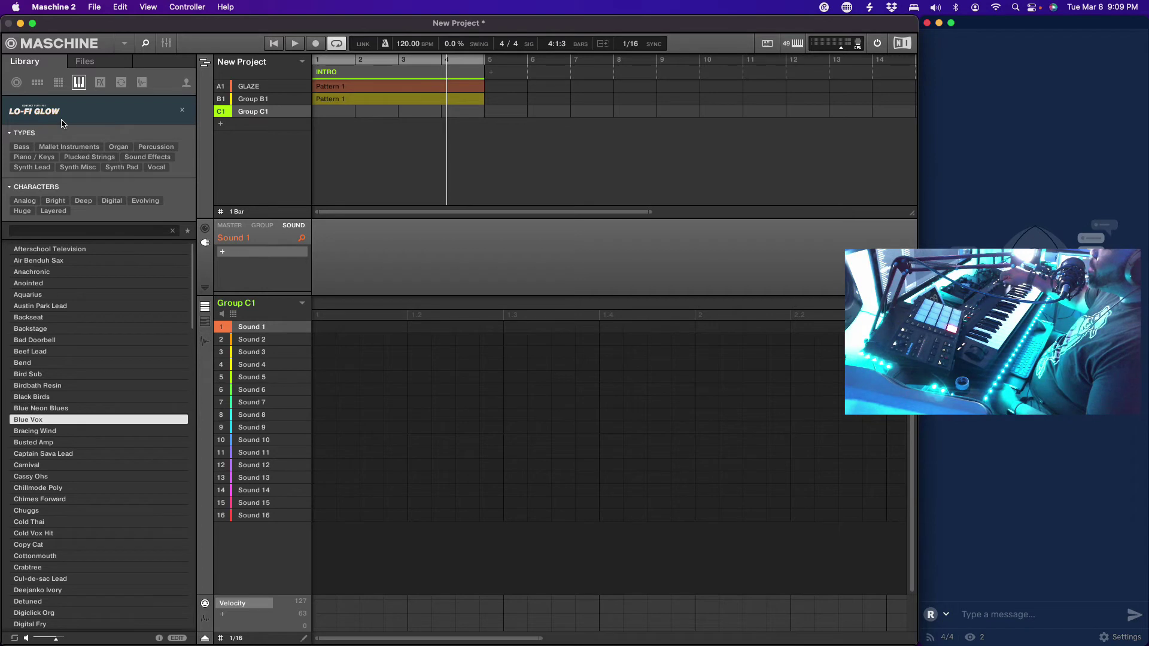
pyautogui.press('Down')
pyautogui.press('Down')
pyautogui.press('Down')
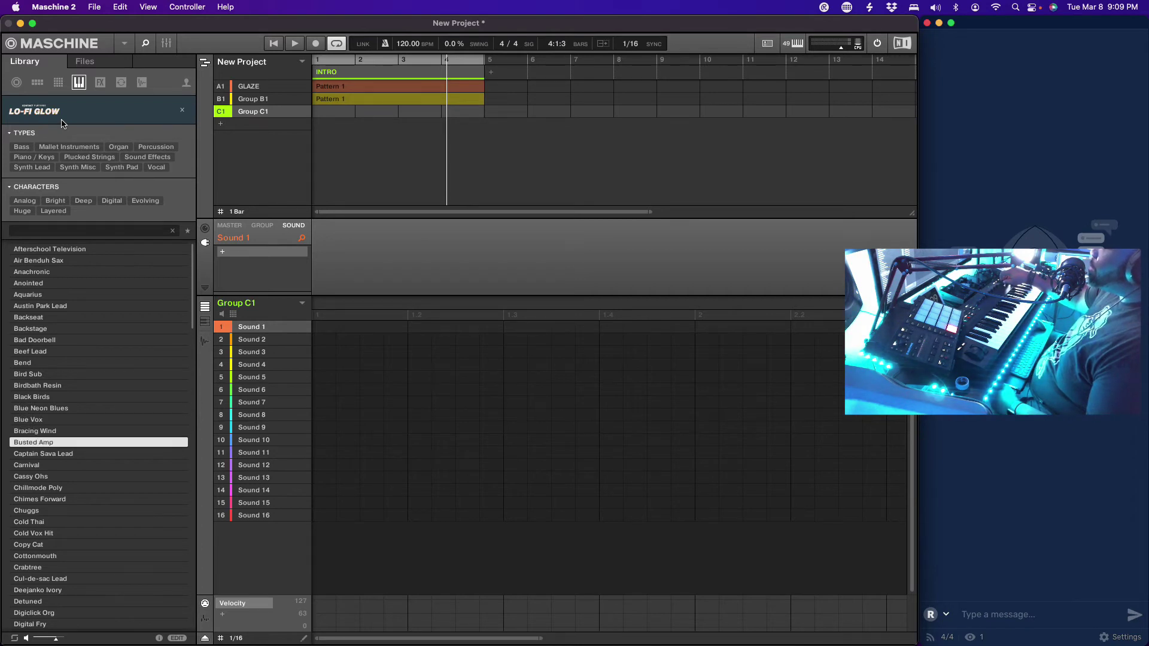
pyautogui.press('Down')
pyautogui.press('Down')
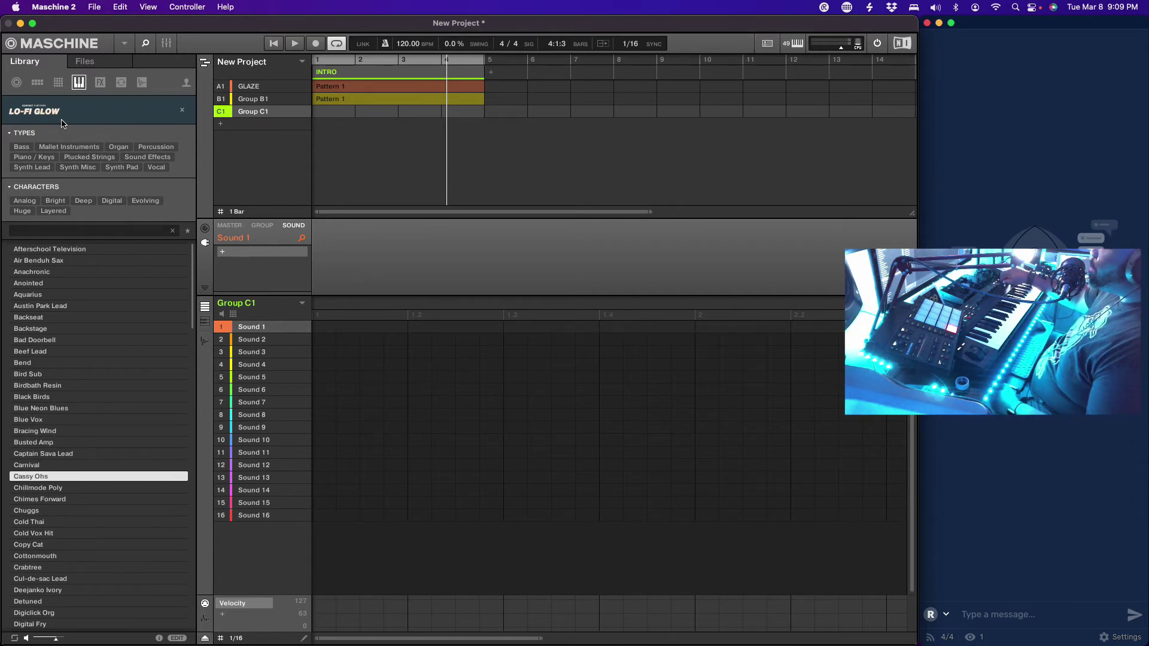
pyautogui.press('Up')
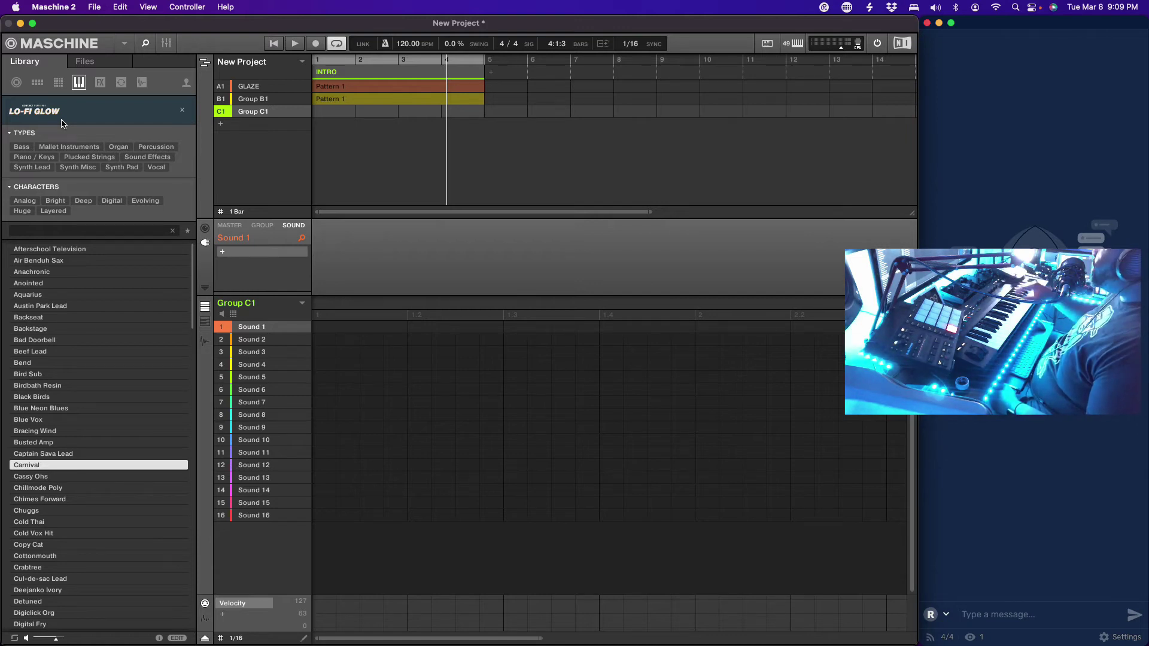
pyautogui.press('Return')
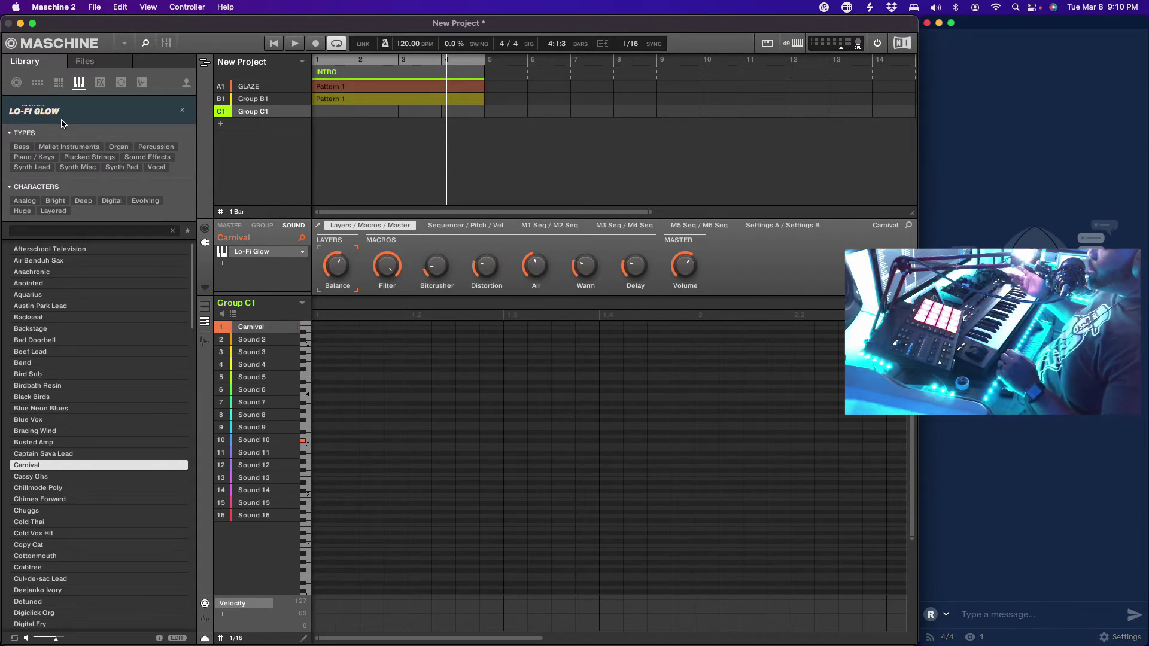
# Step: Rehearse Carnival over the looping INTRO scene, record a melody into Group C1's Pattern 1 and play it back
pyautogui.press('space')
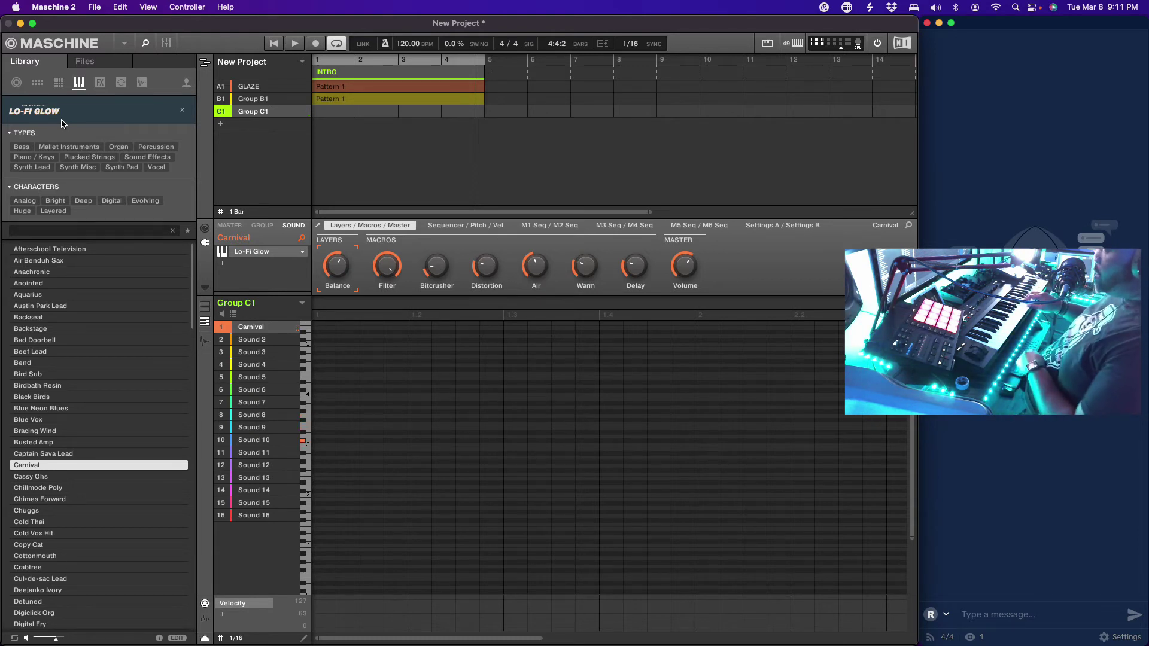
pyautogui.press('space')
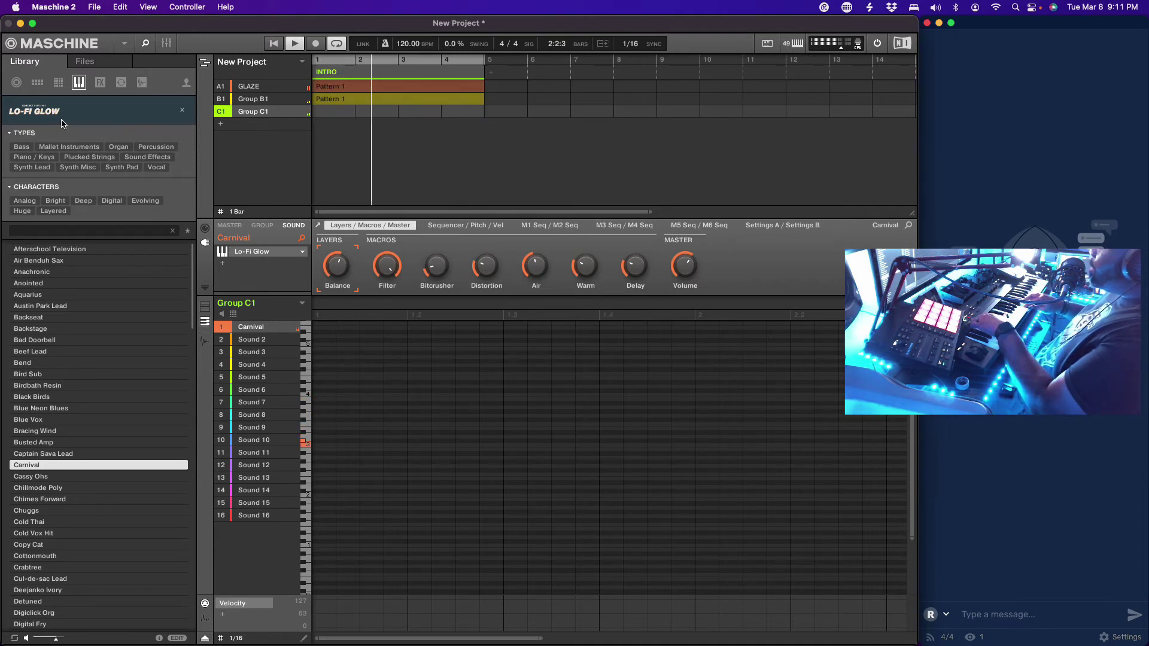
pyautogui.press('space')
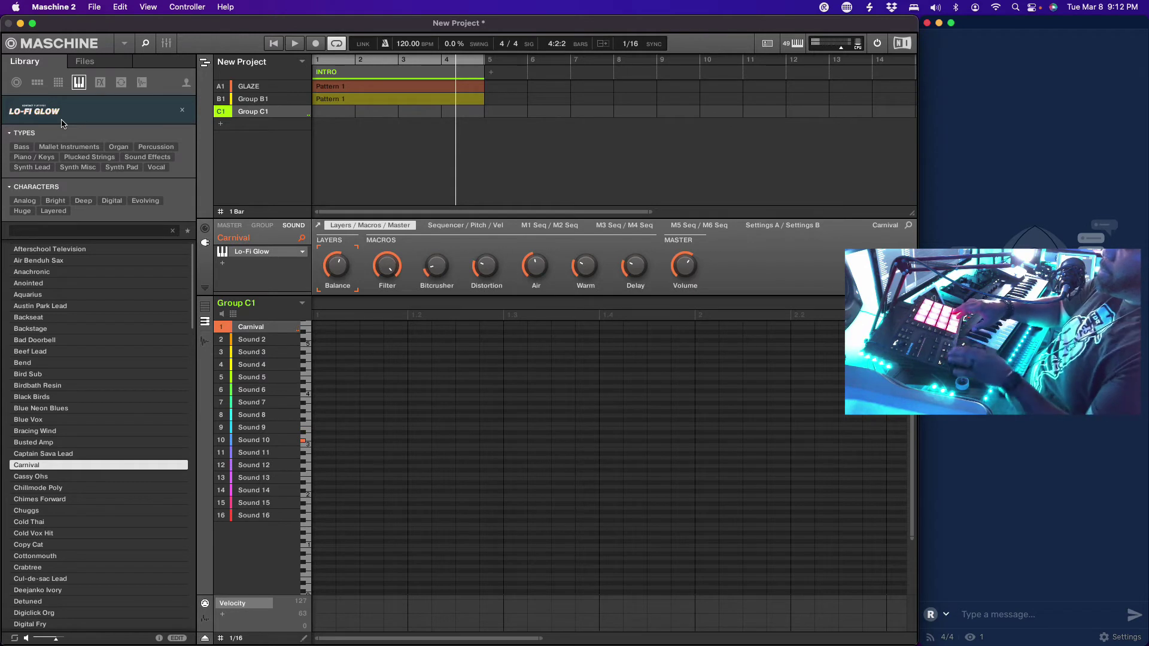
pyautogui.press('space')
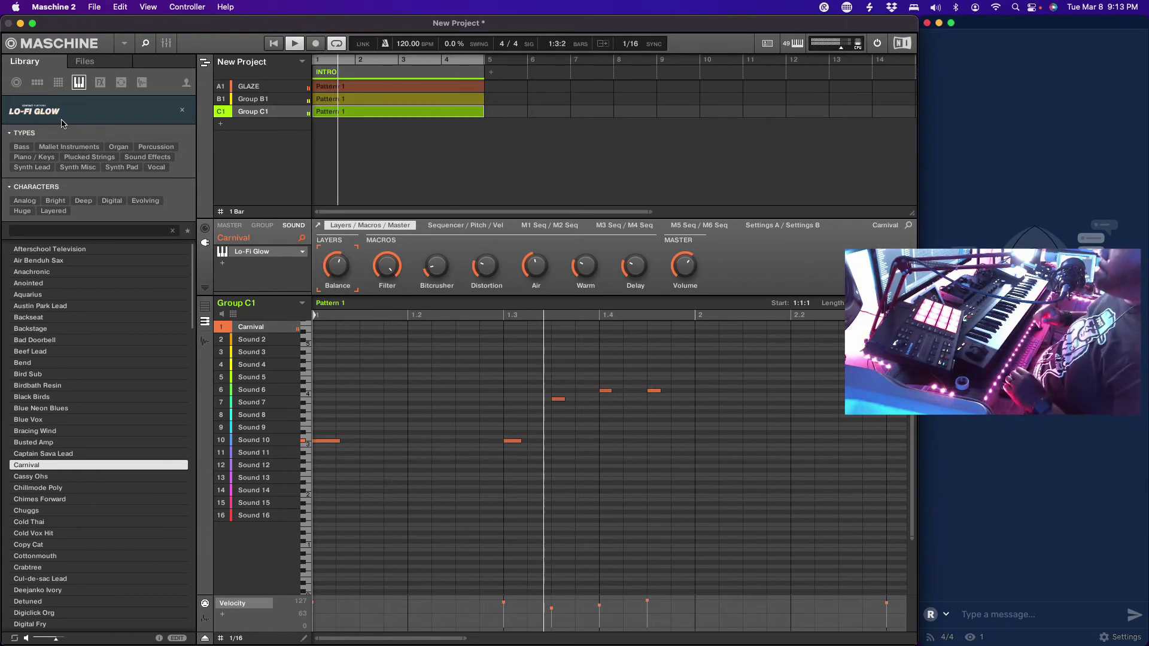
# Step: Lower the note at 1.4 to the preceding note's pitch, lower that preceding note to the pitch of the note at 1.3, and replay the scene
pyautogui.press('space')
pyautogui.click(558, 400)
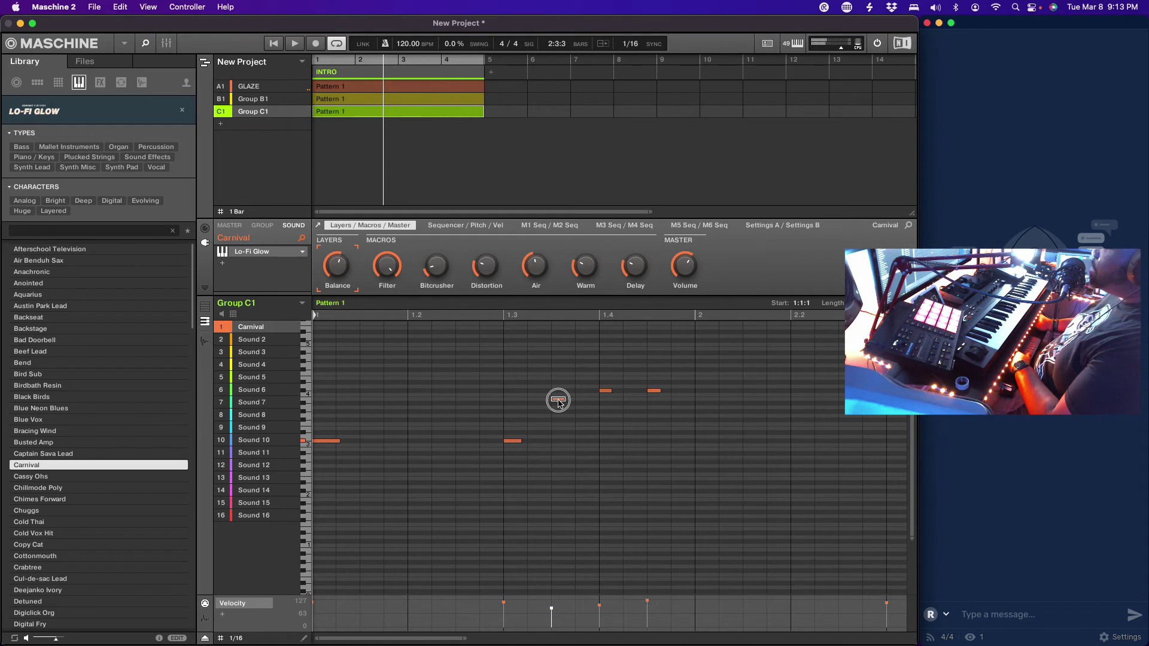
pyautogui.click(606, 395)
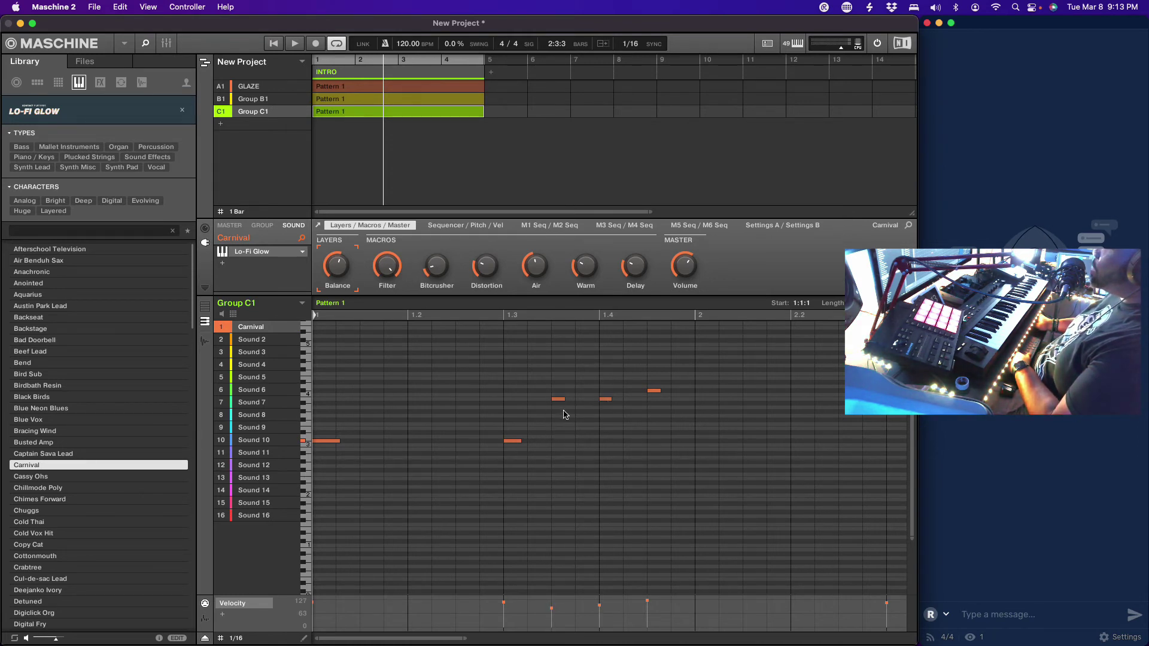
pyautogui.moveTo(559, 408); pyautogui.dragTo(561, 442)
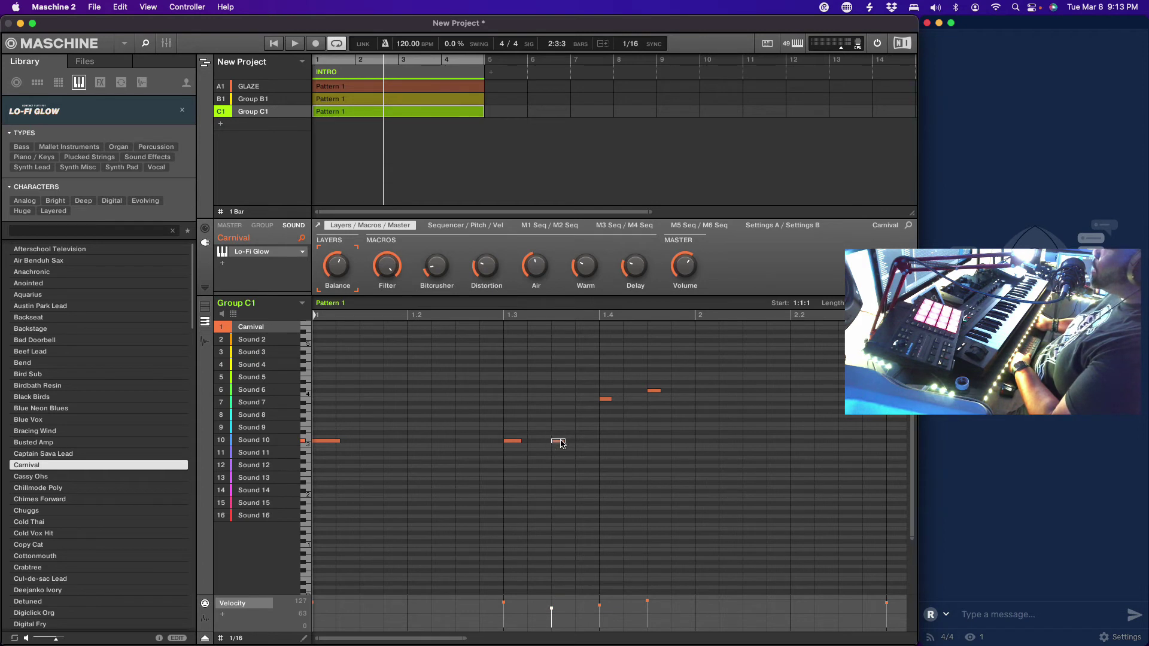
pyautogui.press('space')
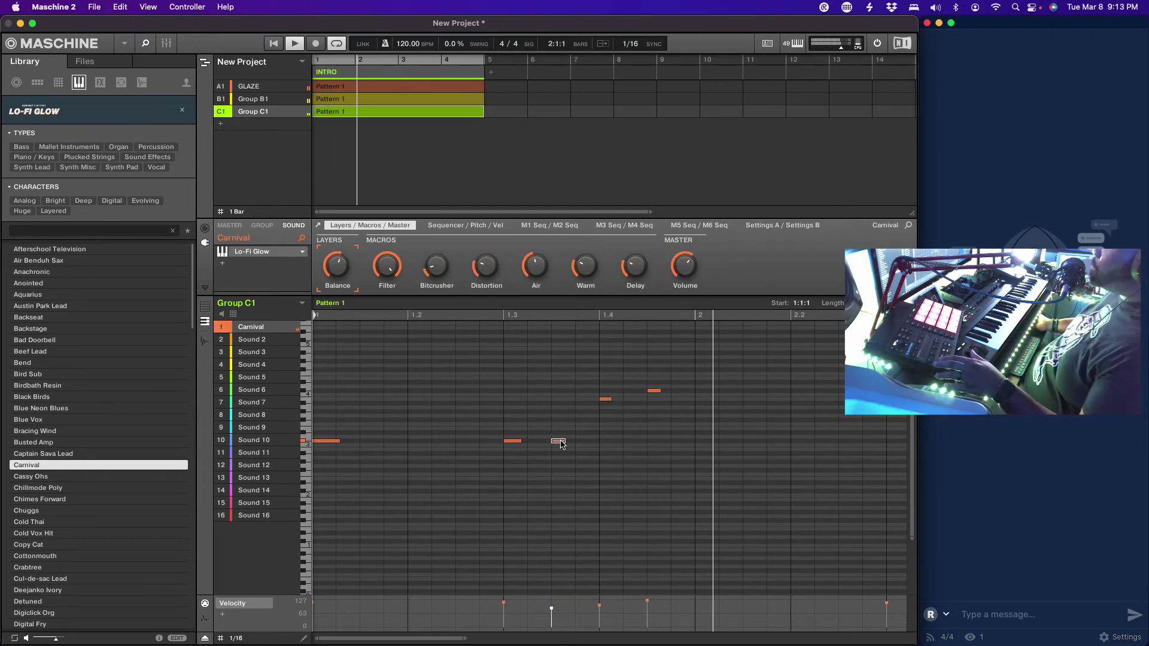
# Step: Replay the INTRO scene and rename Group B1 as TOYS
pyautogui.press('space')
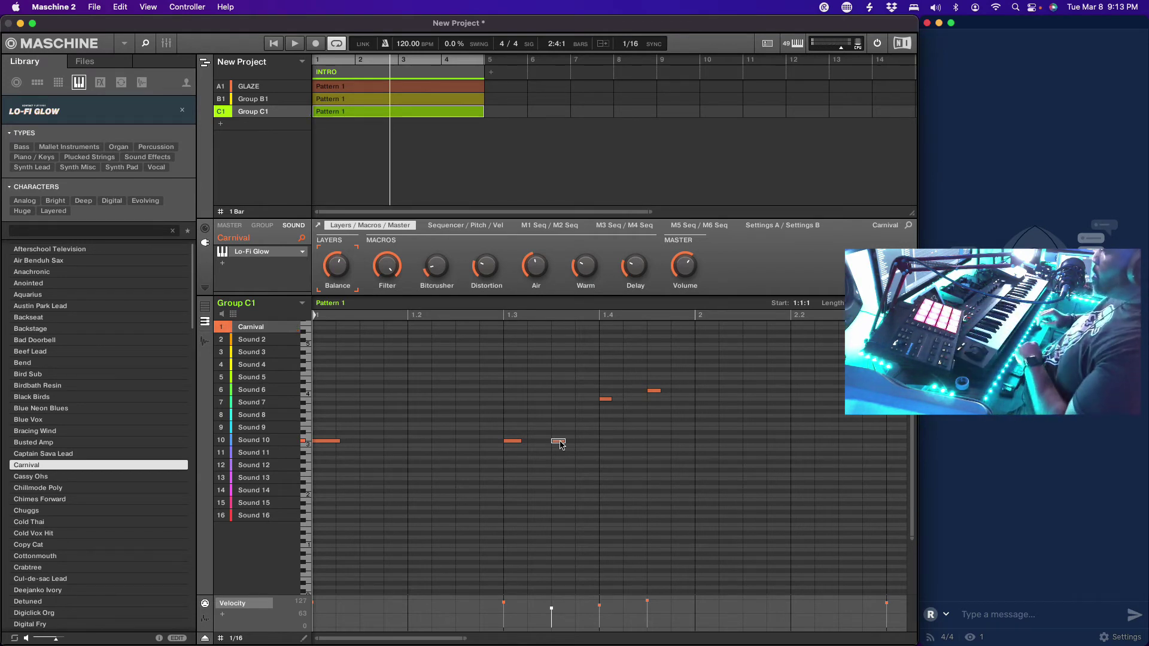
pyautogui.press('space')
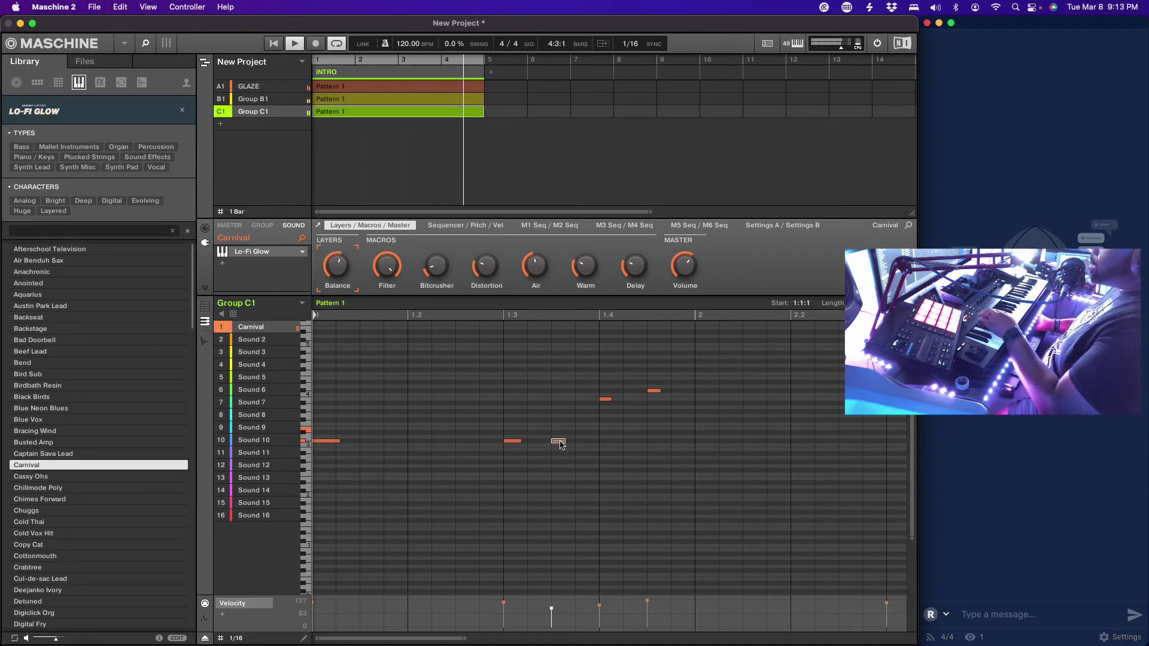
pyautogui.doubleClick(249, 102)
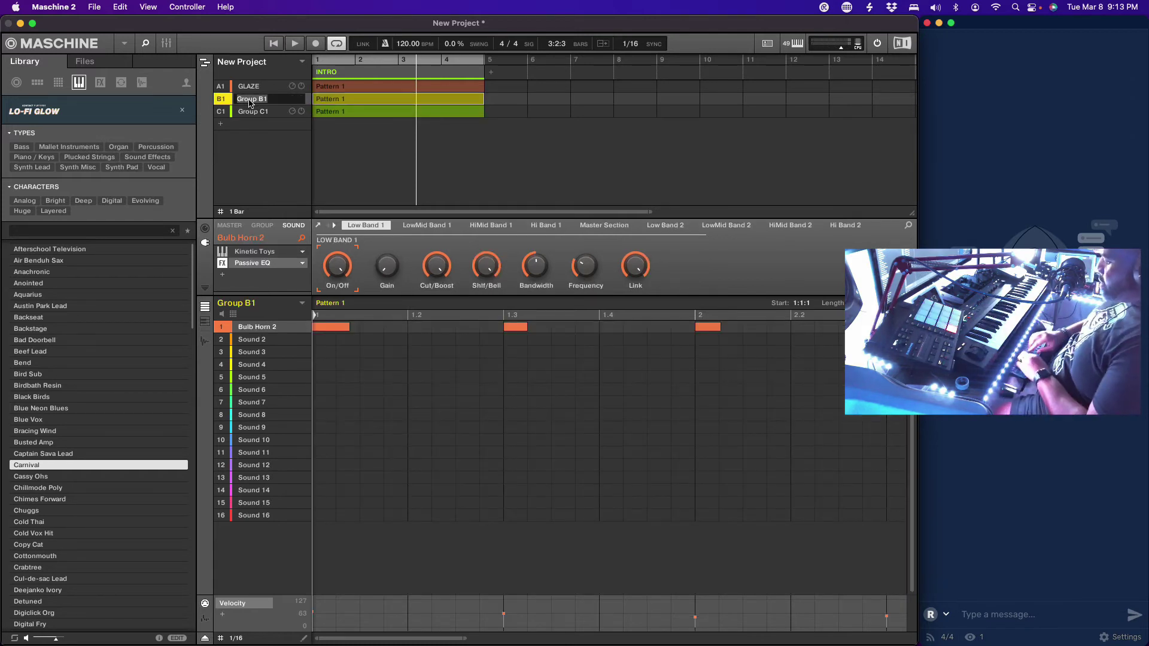
pyautogui.write('TO')
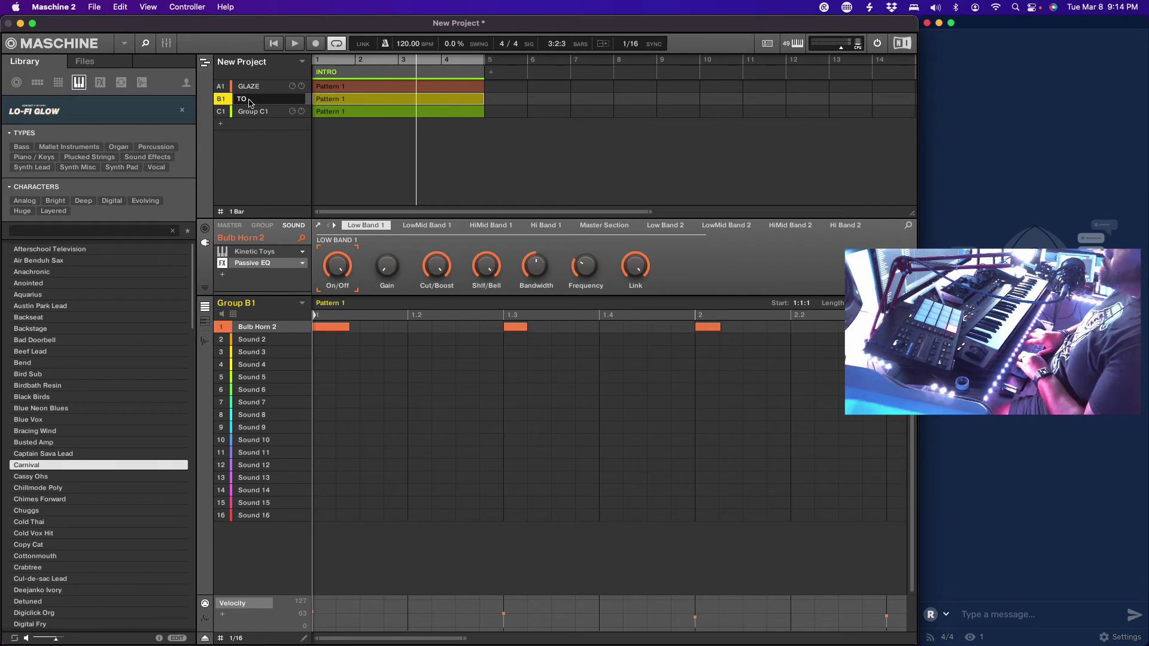
pyautogui.write('US')
pyautogui.press('Return')
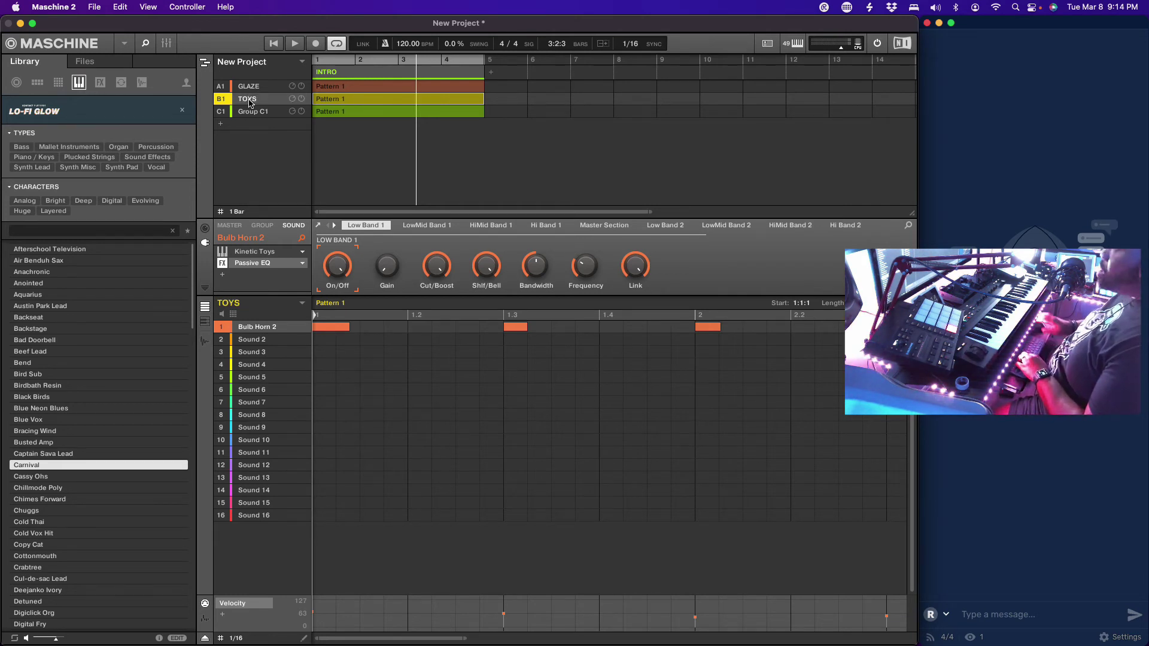
# Step: Rename Group C1 as LO FI GLOW
pyautogui.doubleClick(245, 113)
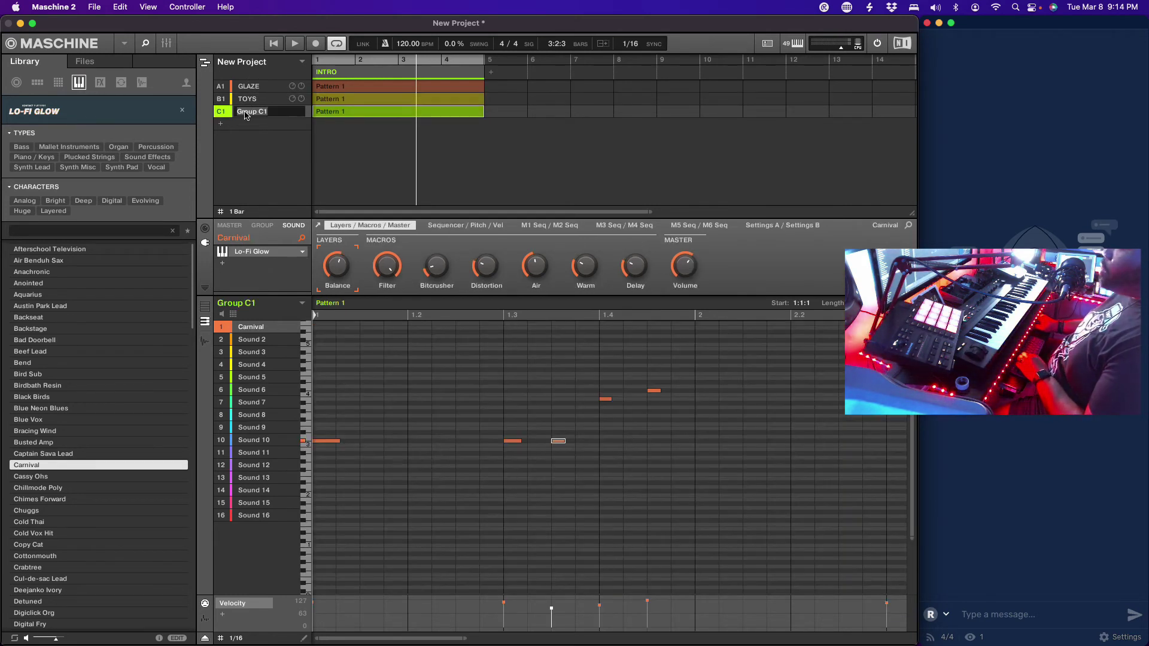
pyautogui.write('LO-FI GLOW')
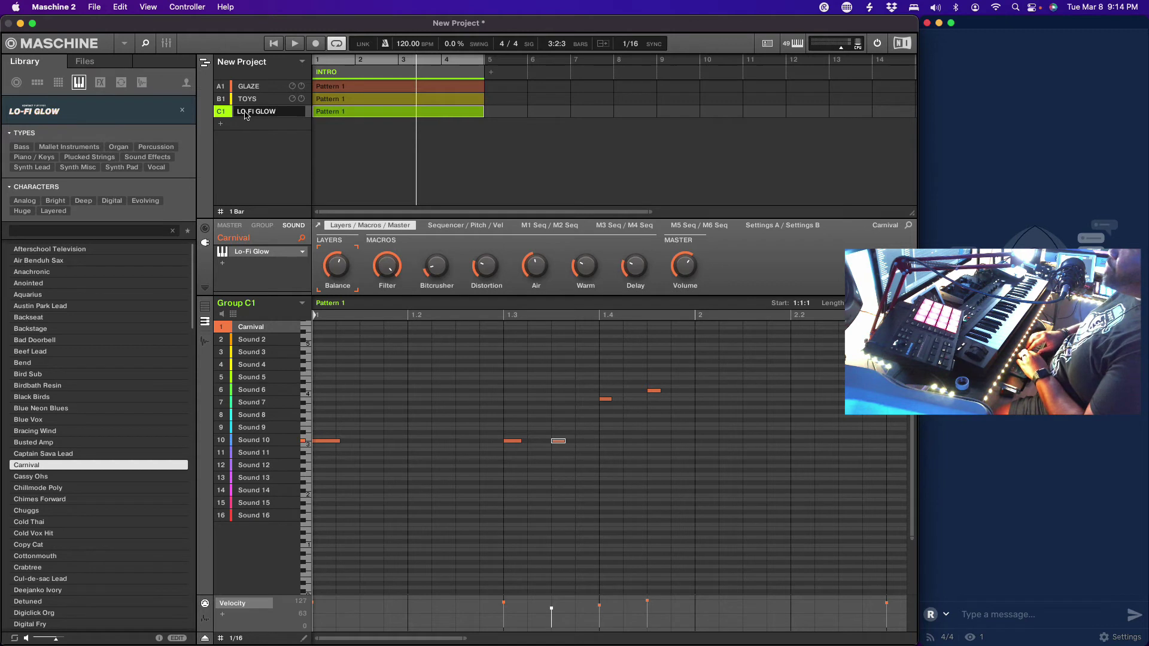
pyautogui.press('Return')
# Step: Add a fourth group to the project and load the 3l3ktr0 Kit into it from the group library
pyautogui.click(221, 124)
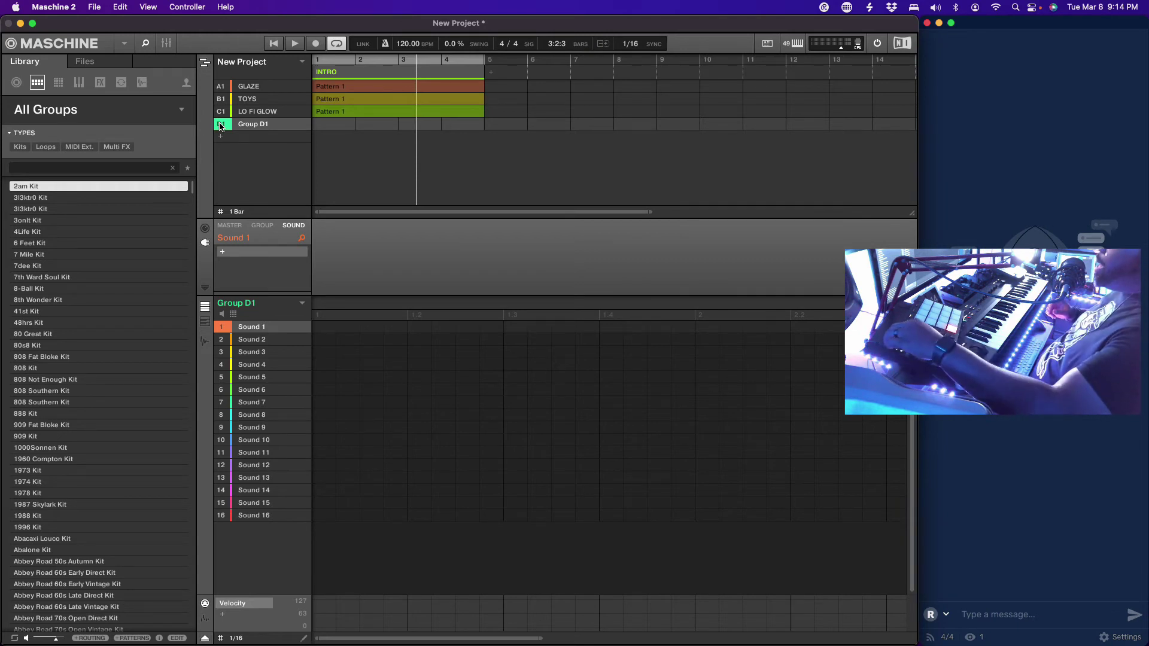
pyautogui.press('Down')
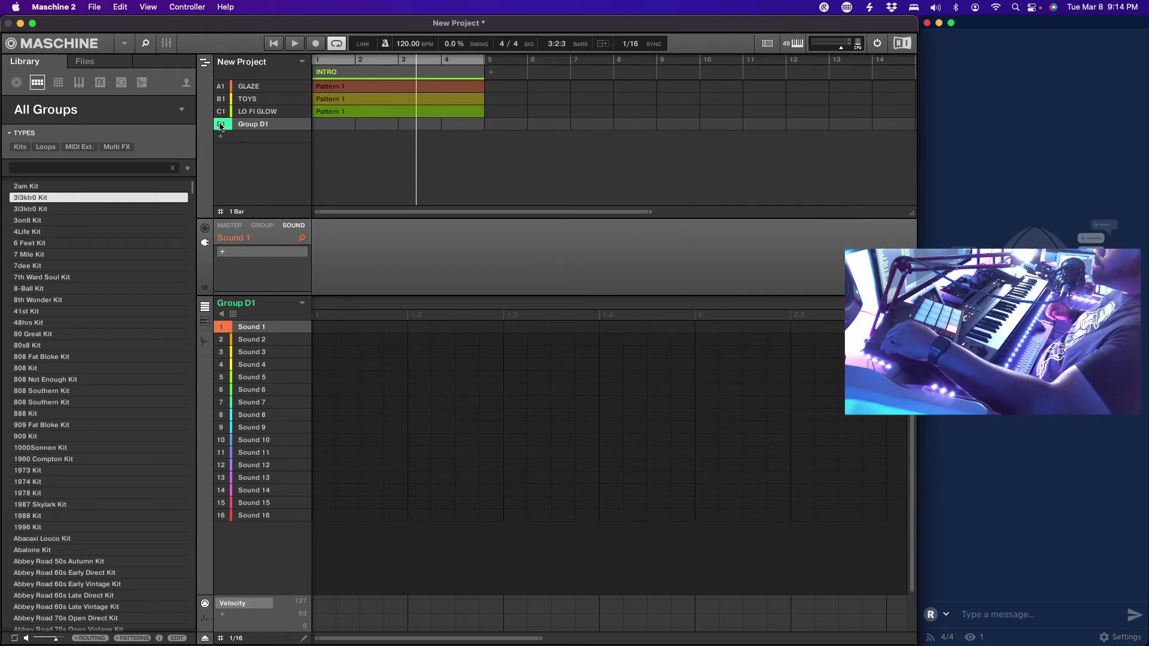
pyautogui.press('Down')
pyautogui.press('Return')
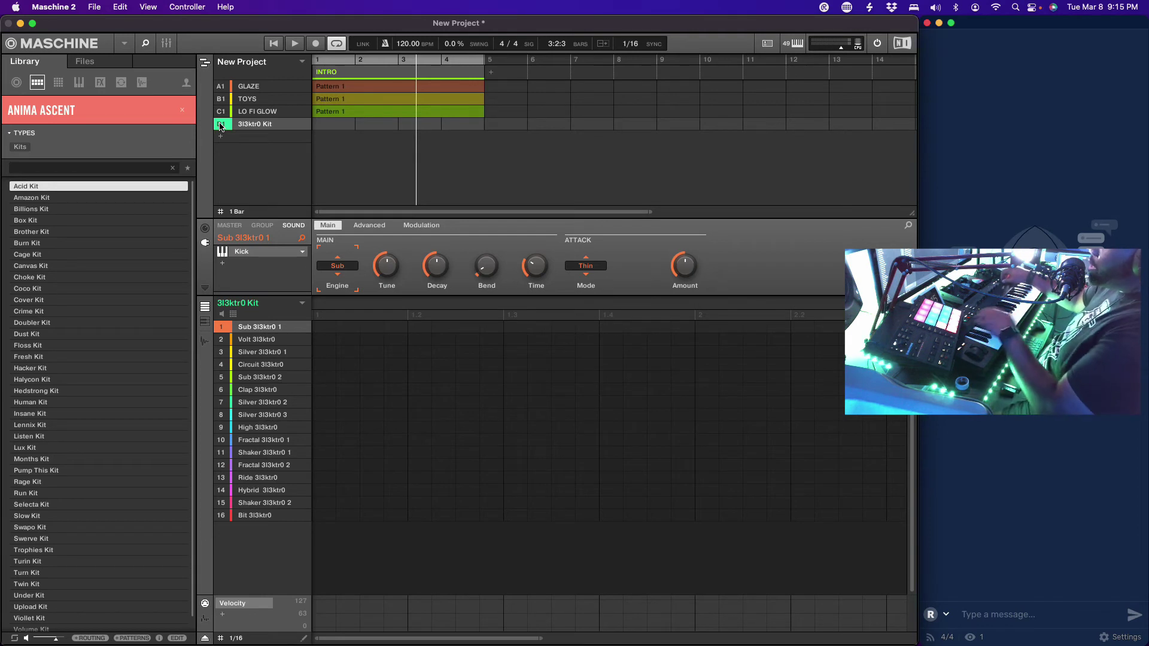
# Step: Replay the INTRO scene, load DJ Khalil's Crenshaw Kit into the fourth group and record a kick, snare and hi-hat pattern
pyautogui.press('space')
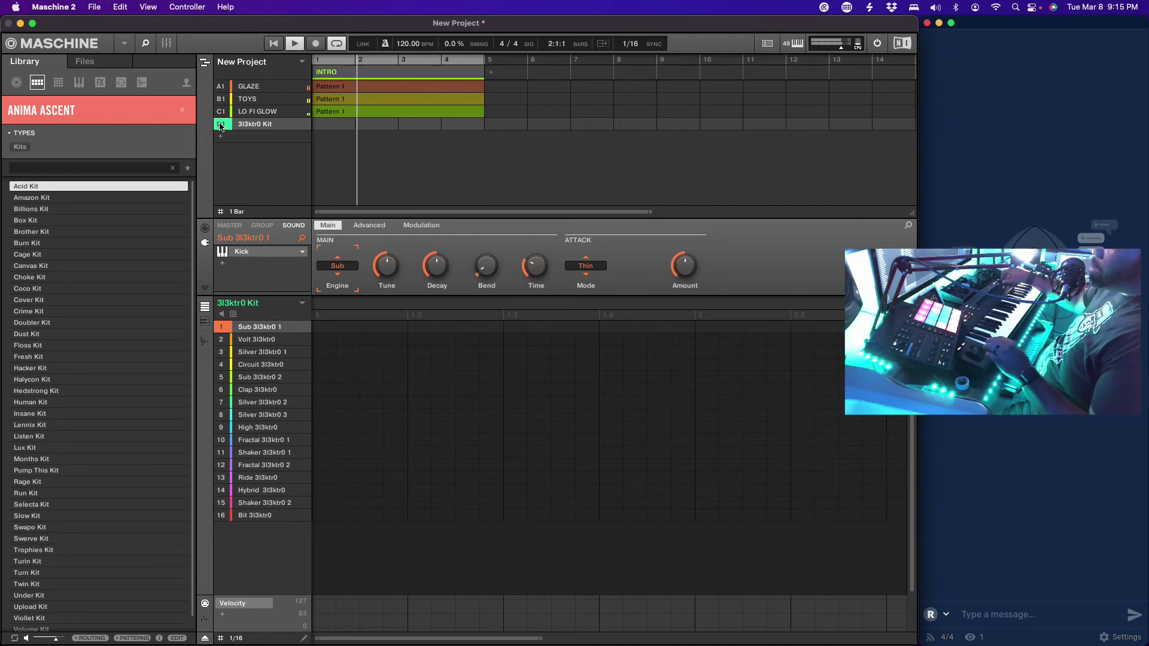
pyautogui.press('space')
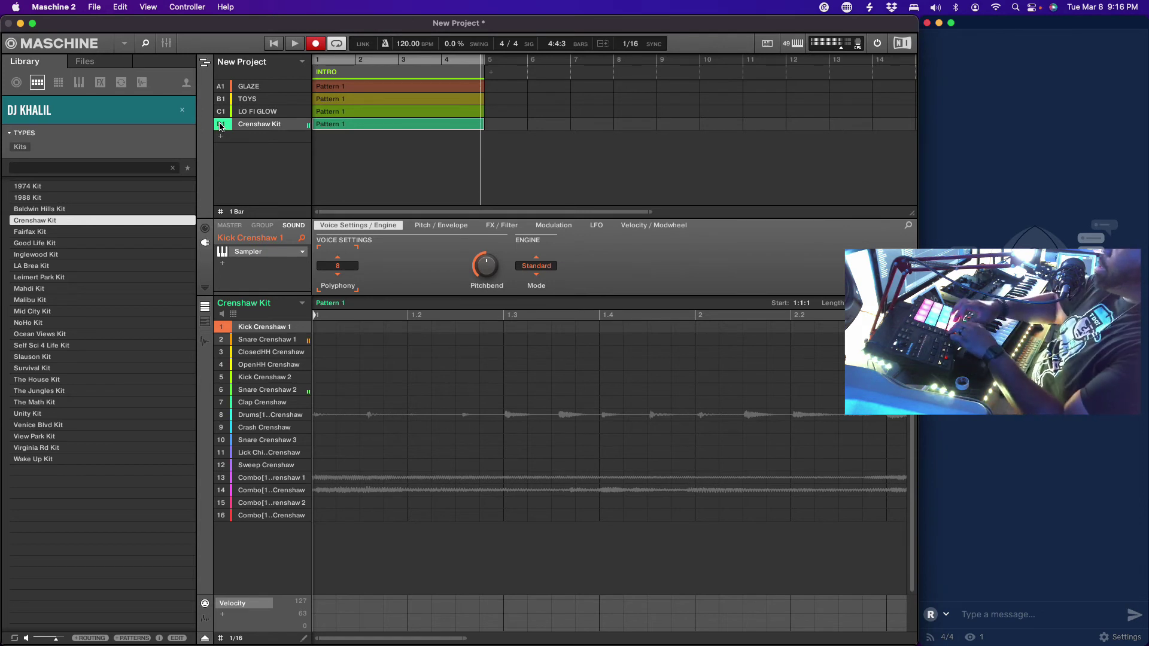
pyautogui.press('space')
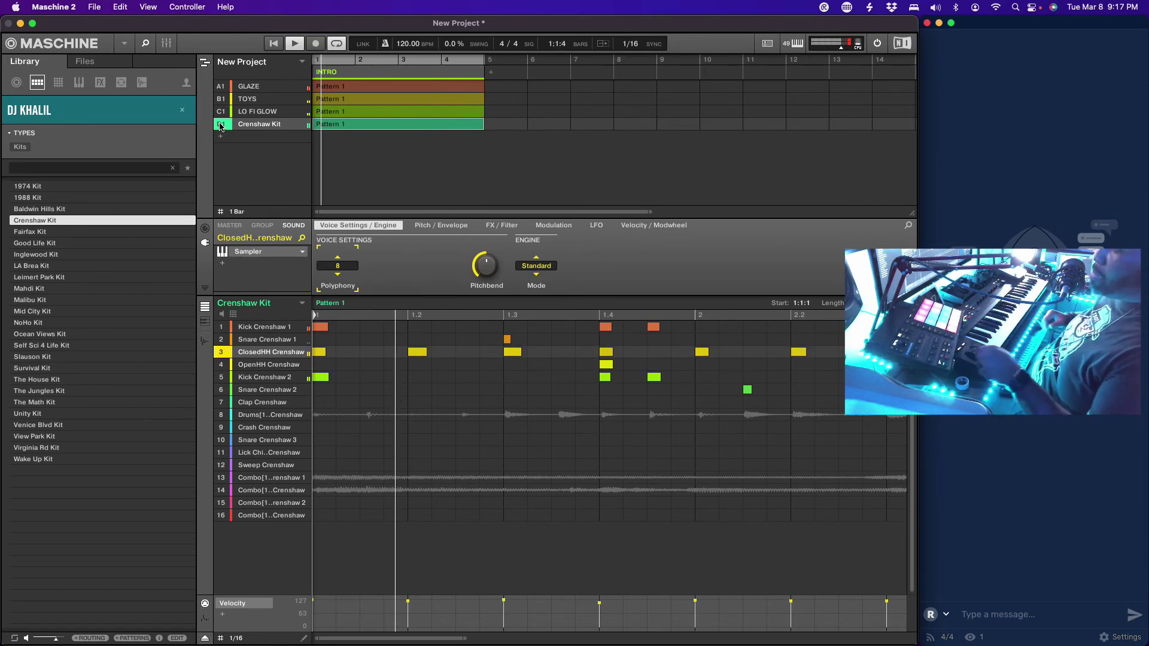
# Step: Delete the ClosedHH Crenshaw hit at 1.4 and record a Crash Crenshaw hit at the start of Pattern 1
pyautogui.click(607, 352)
pyautogui.press('Delete')
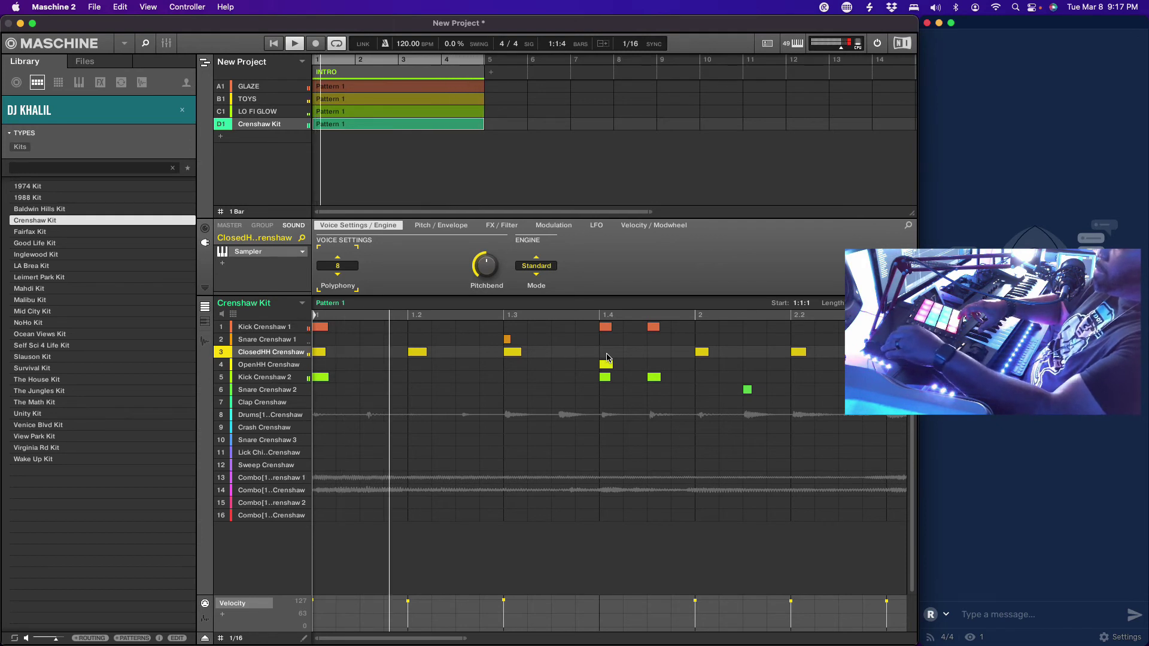
pyautogui.click(607, 358)
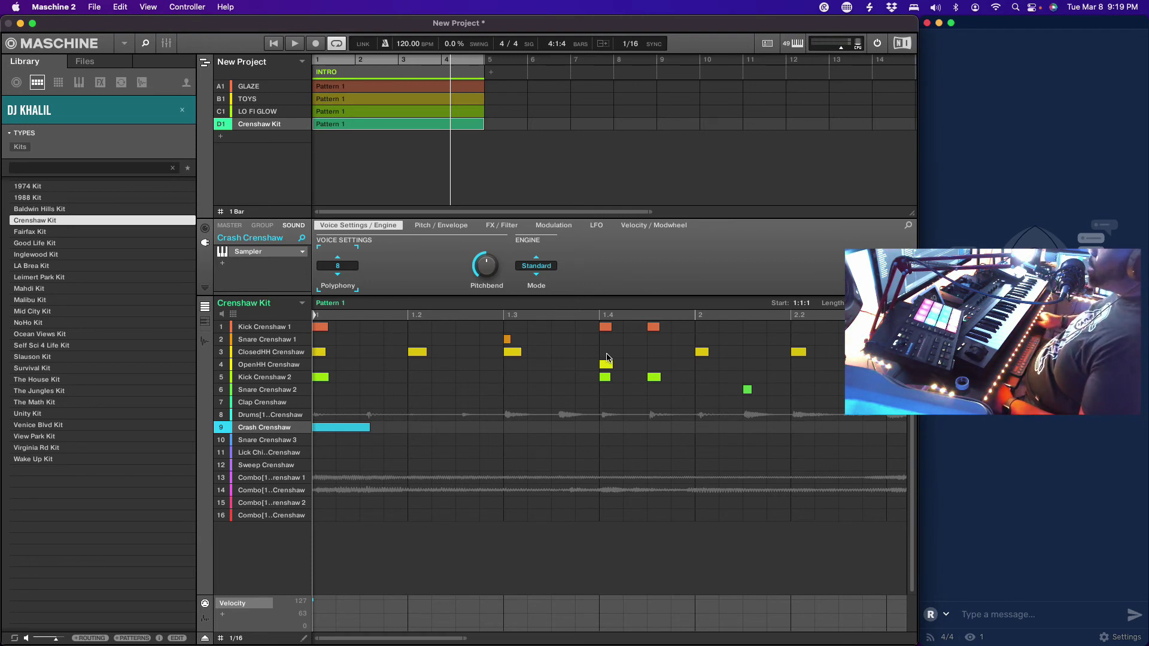
# Step: Add a fifth group, filter the instrument library to Bass and Synth, and load June Oracle into its first sound
pyautogui.click(220, 137)
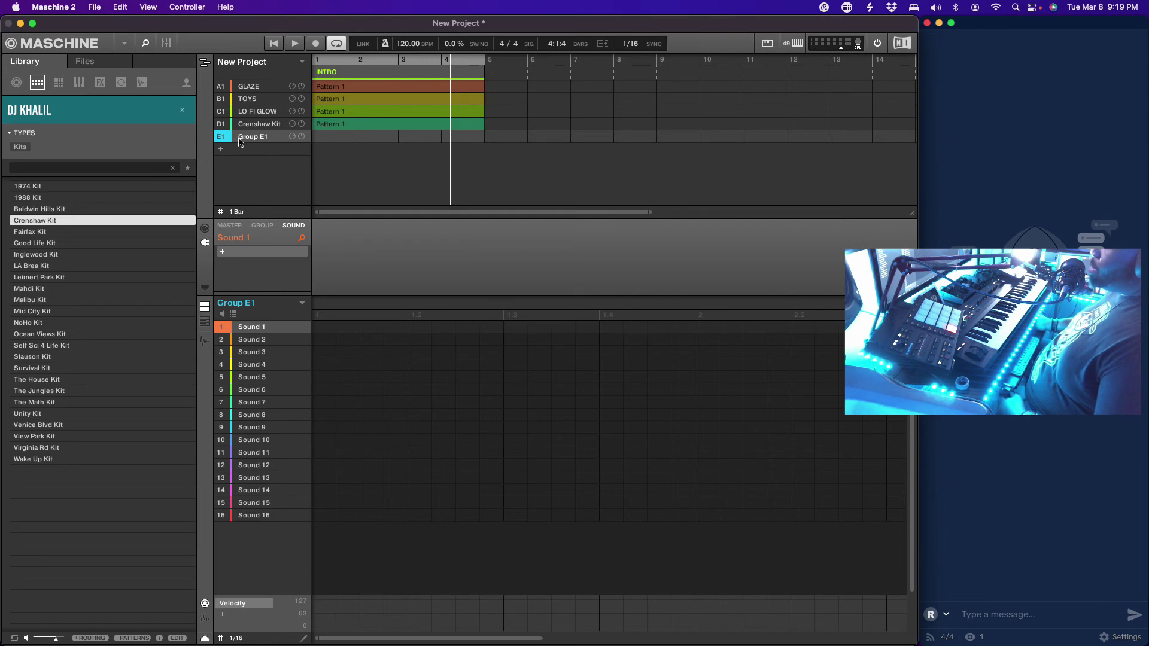
pyautogui.click(79, 82)
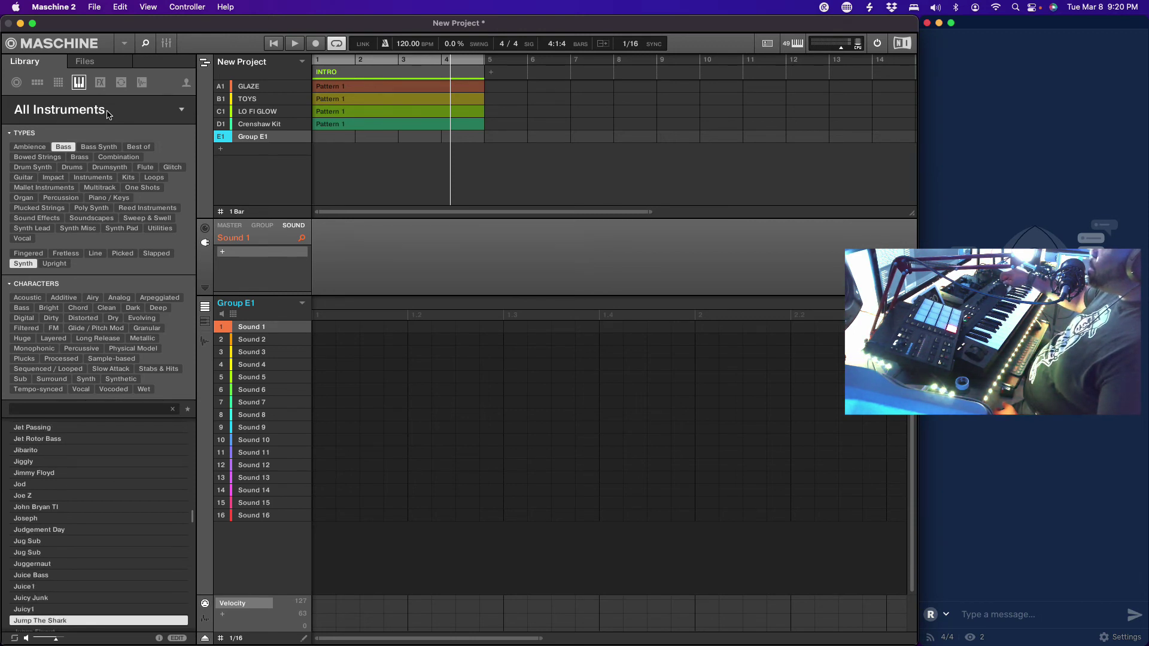
pyautogui.press('Down')
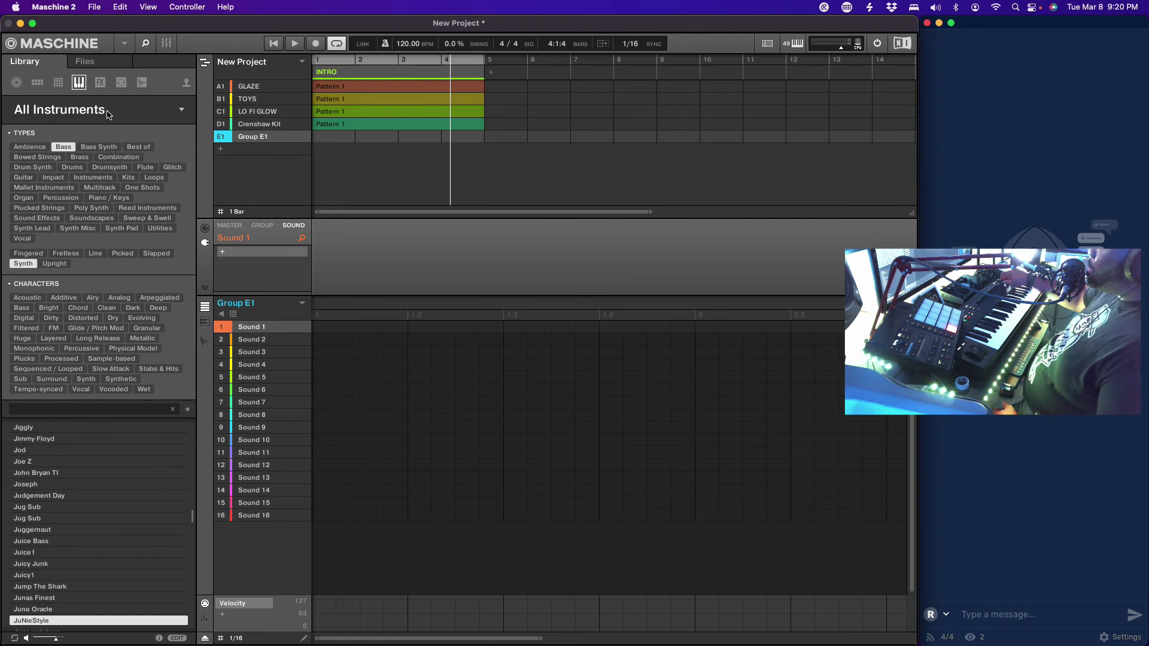
pyautogui.press('Up')
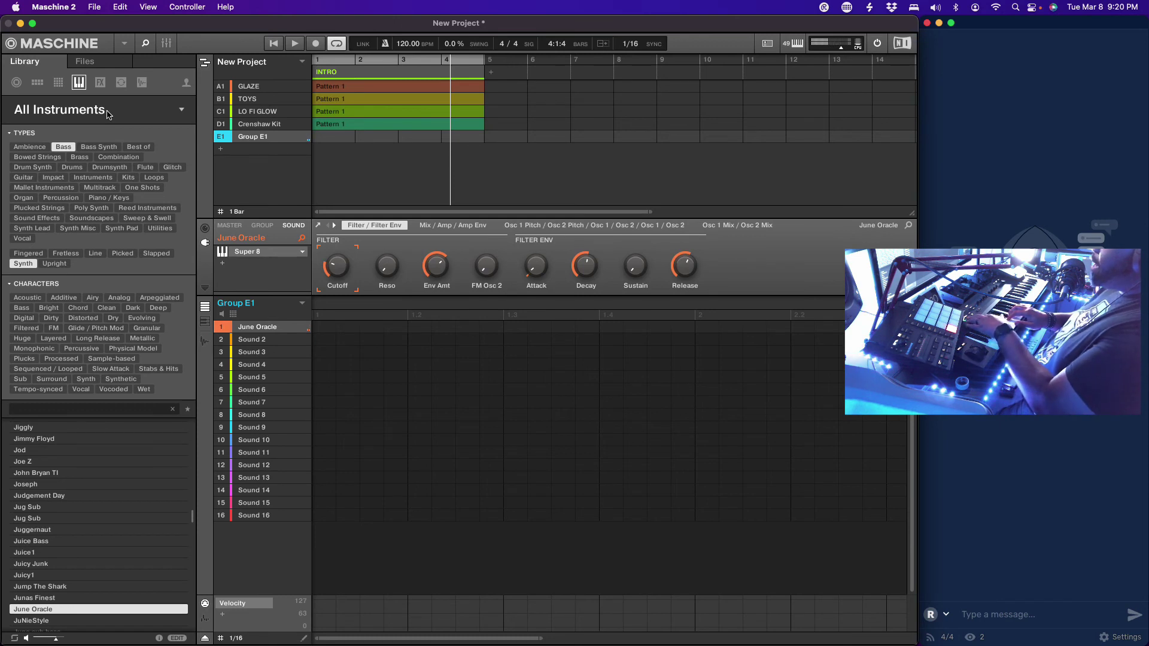
# Step: Rehearse June Oracle over the looping INTRO scene, record a bass line into Group E1's Pattern 1 and play it back
pyautogui.press('space')
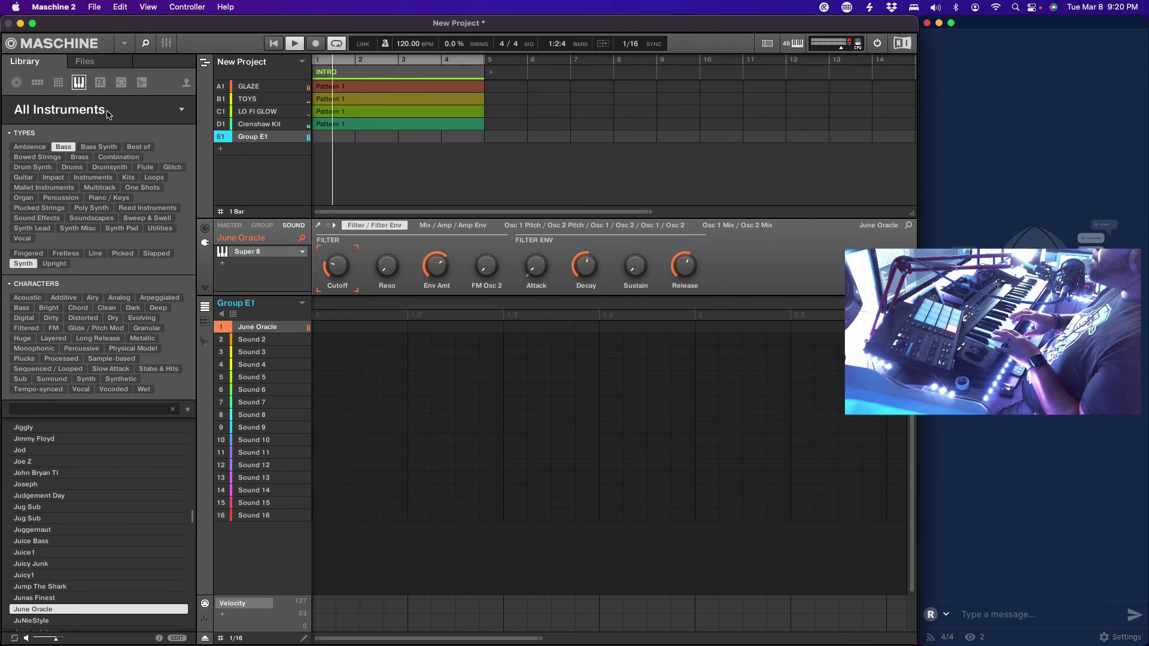
pyautogui.press('space')
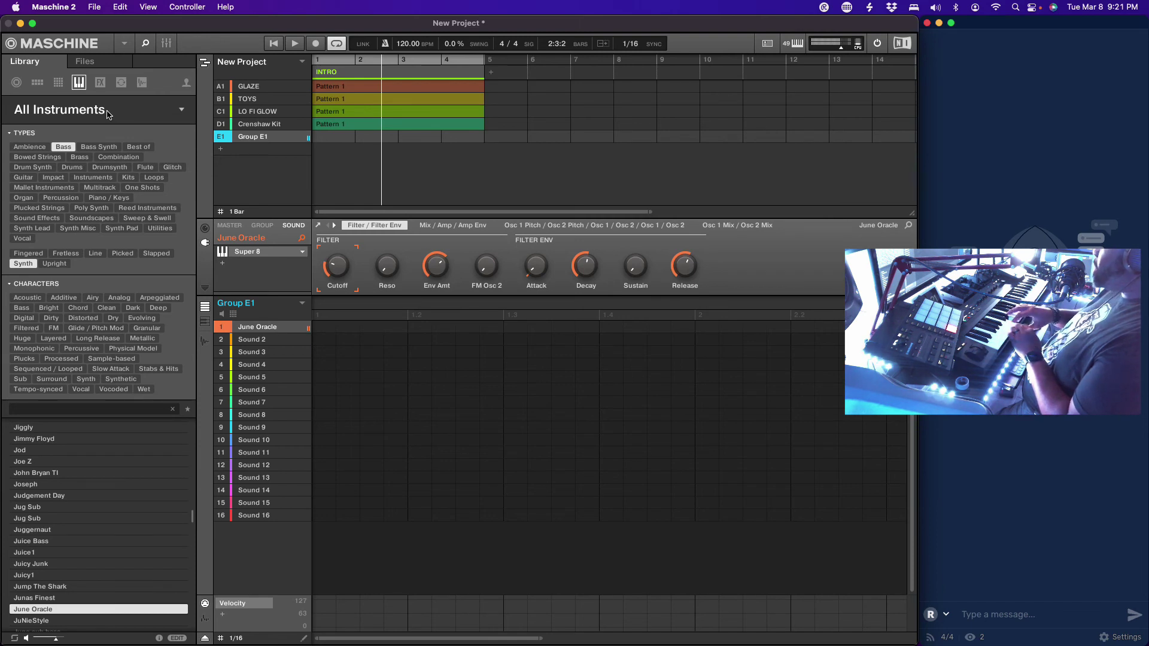
pyautogui.press('space')
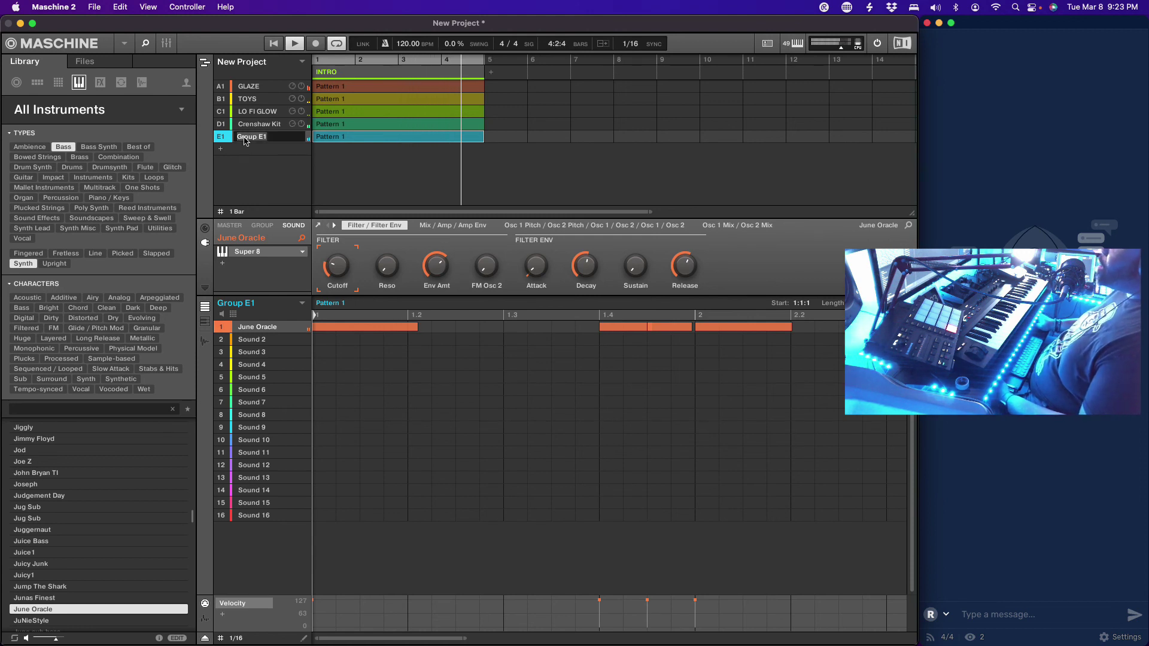
# Step: Rename Group E1 as SUPER8
pyautogui.write('SUPER')
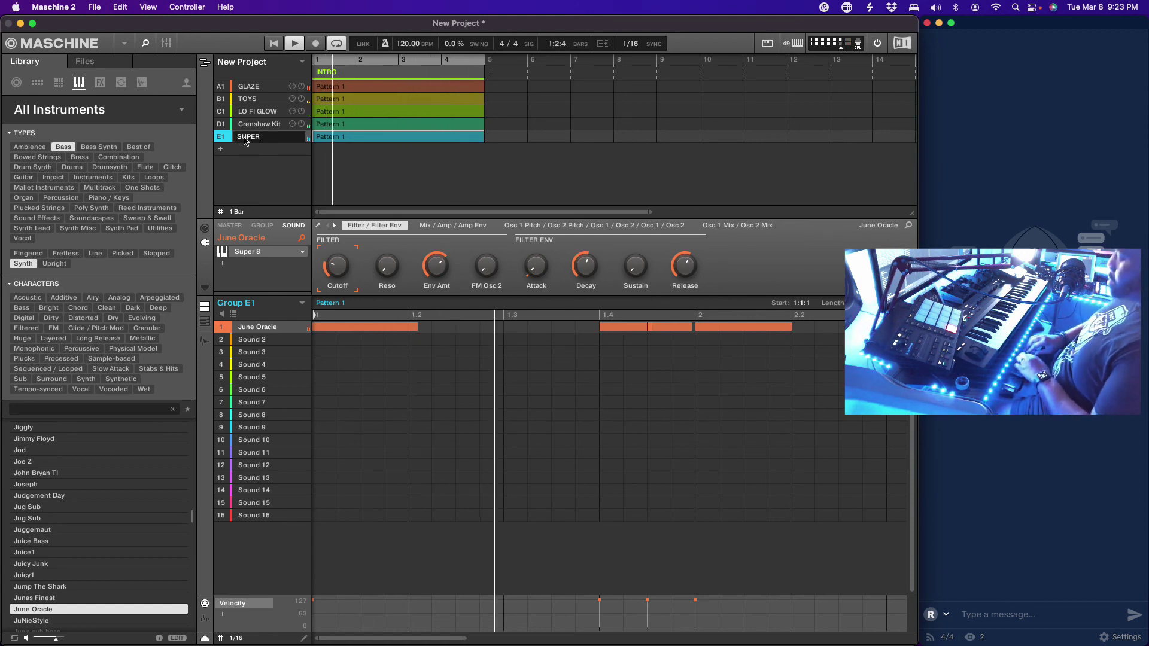
pyautogui.write('8')
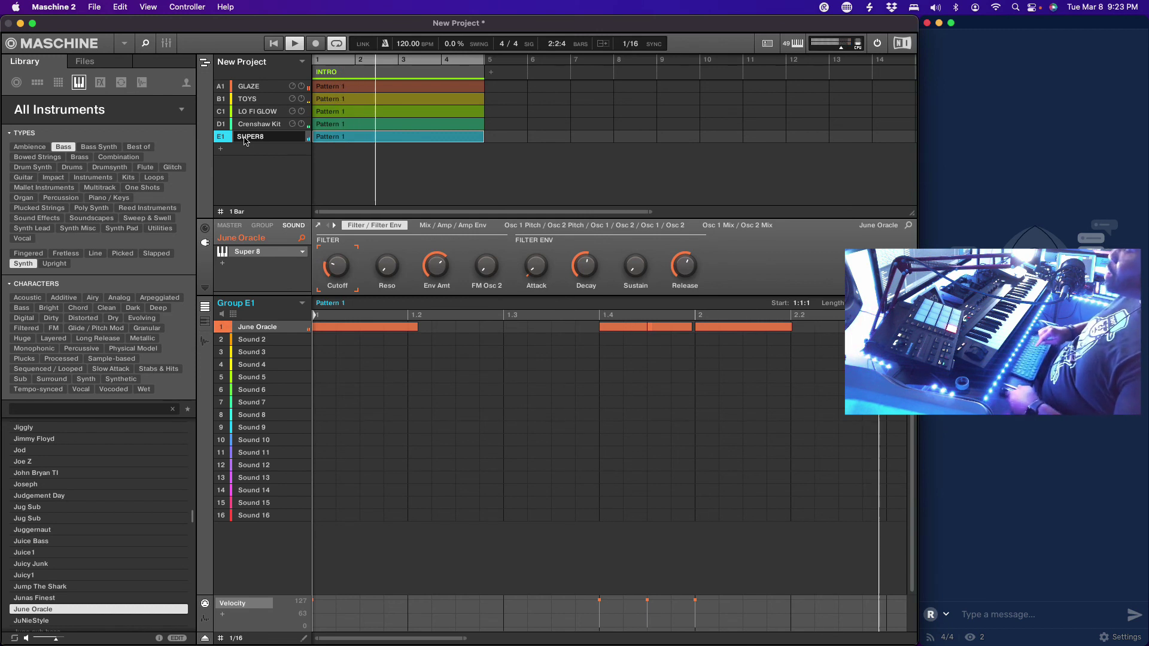